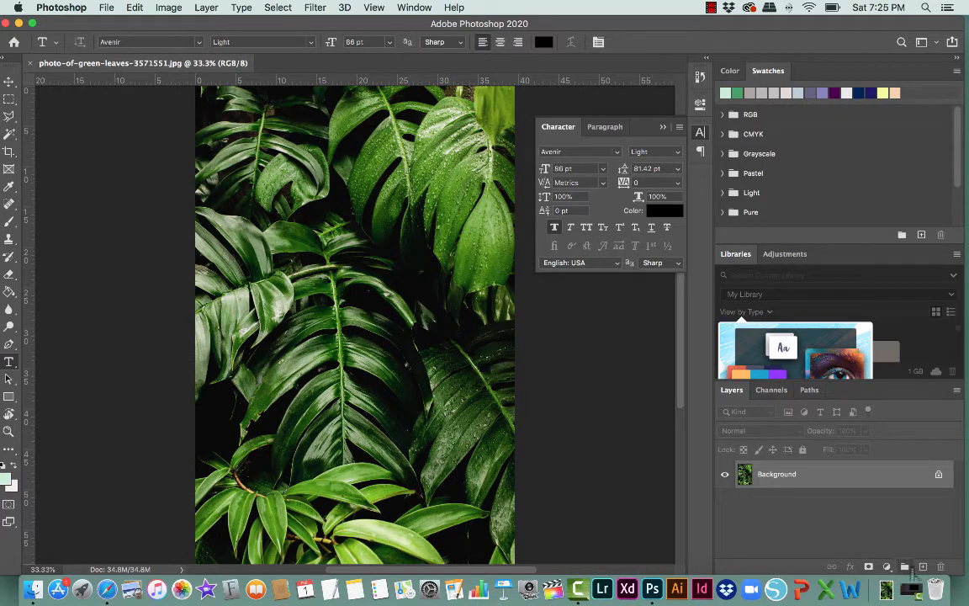
Add a new layer above the Background and activate the Brush tool with its preset picker open
{"action": "key", "text": "super+shift+alt+n"}
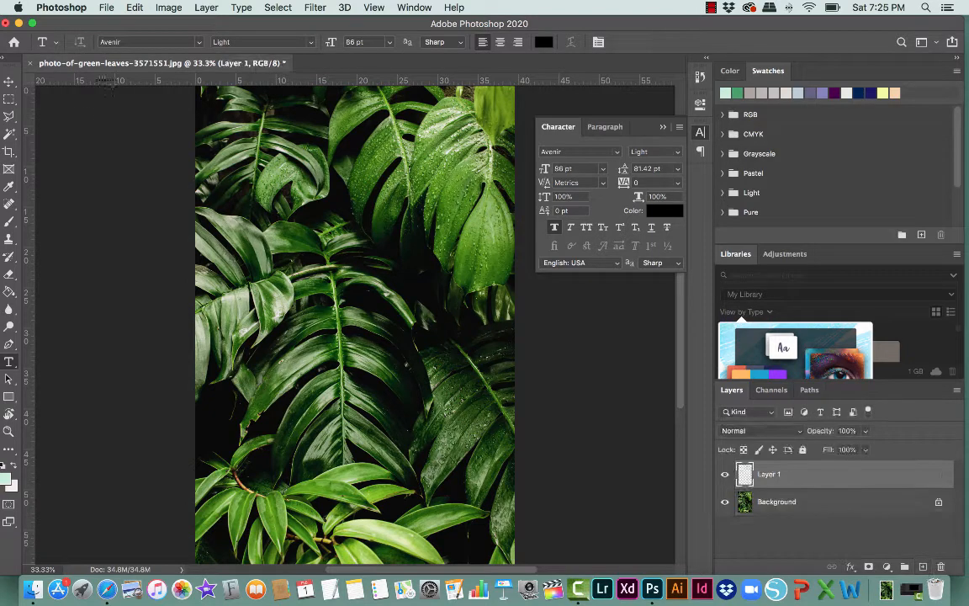
{"action": "key", "text": "b"}
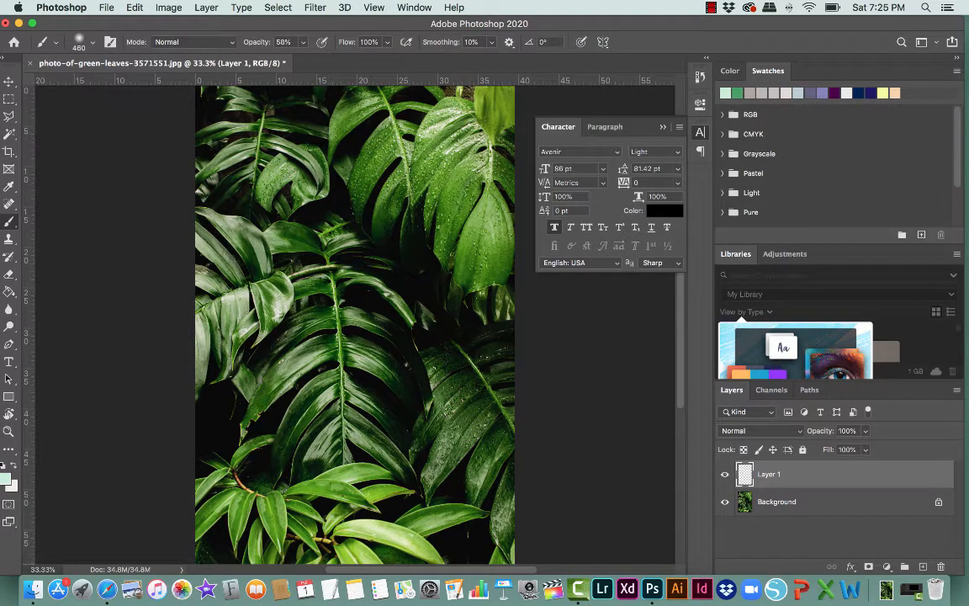
{"action": "left_click", "coordinate": [92, 43]}
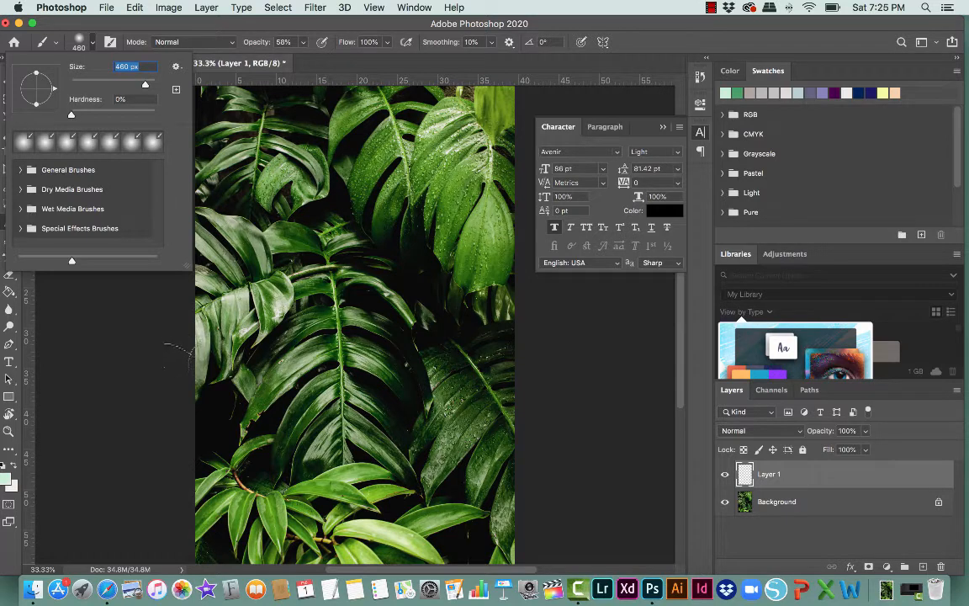
Try three soft brush strokes at 58% opacity across the leaves, and undo all of them
{"action": "mouse_move", "coordinate": [175, 369]}
{"action": "left_mouse_down"}
{"action": "mouse_move", "coordinate": [397, 387]}
{"action": "mouse_move", "coordinate": [428, 405]}
{"action": "left_mouse_up"}
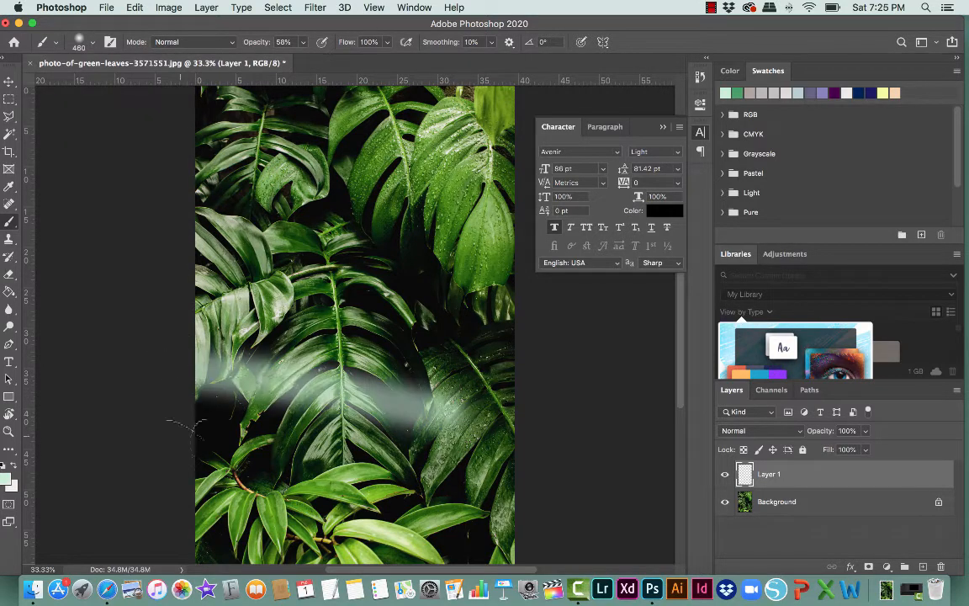
{"action": "left_click_drag", "start_coordinate": [175, 430], "coordinate": [374, 490]}
{"action": "left_click_drag", "start_coordinate": [178, 248], "coordinate": [340, 268]}
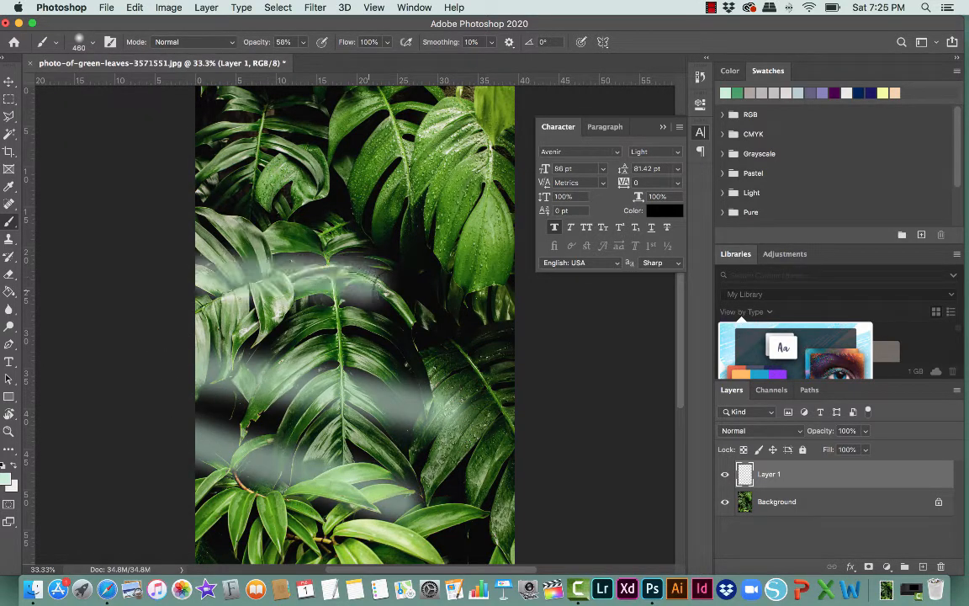
{"action": "key", "text": "super+z"}
{"action": "key", "text": "super+z"}
{"action": "key", "text": "super+z"}
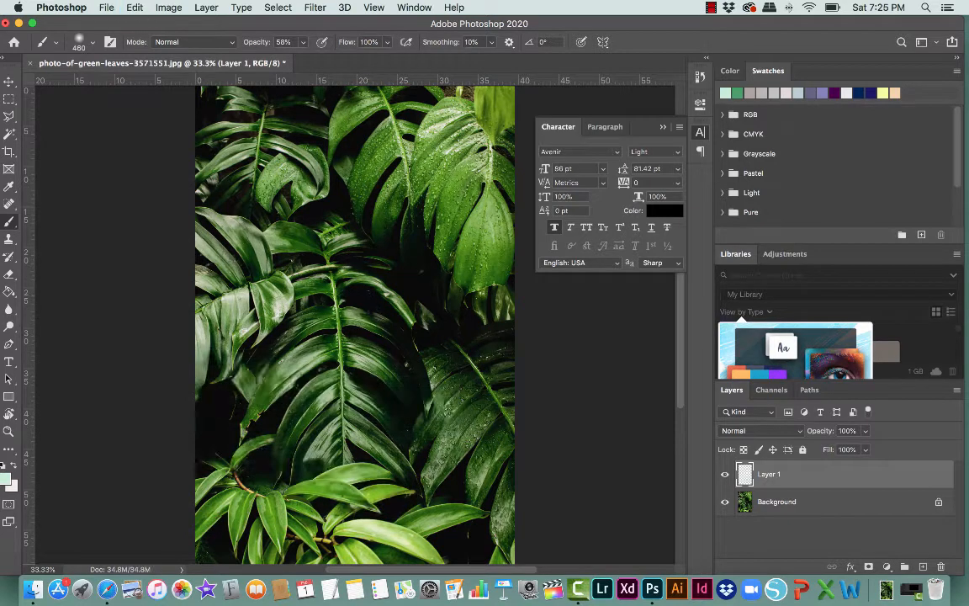
Set the brush opacity to 100%, try two mint-green strokes across the whole photo, and undo both
{"action": "left_click_drag", "start_coordinate": [302, 58], "coordinate": [328, 58]}
{"action": "left_click_drag", "start_coordinate": [181, 191], "coordinate": [496, 263]}
{"action": "mouse_move", "coordinate": [169, 320]}
{"action": "left_mouse_down"}
{"action": "mouse_move", "coordinate": [350, 369]}
{"action": "mouse_move", "coordinate": [560, 448]}
{"action": "left_mouse_up"}
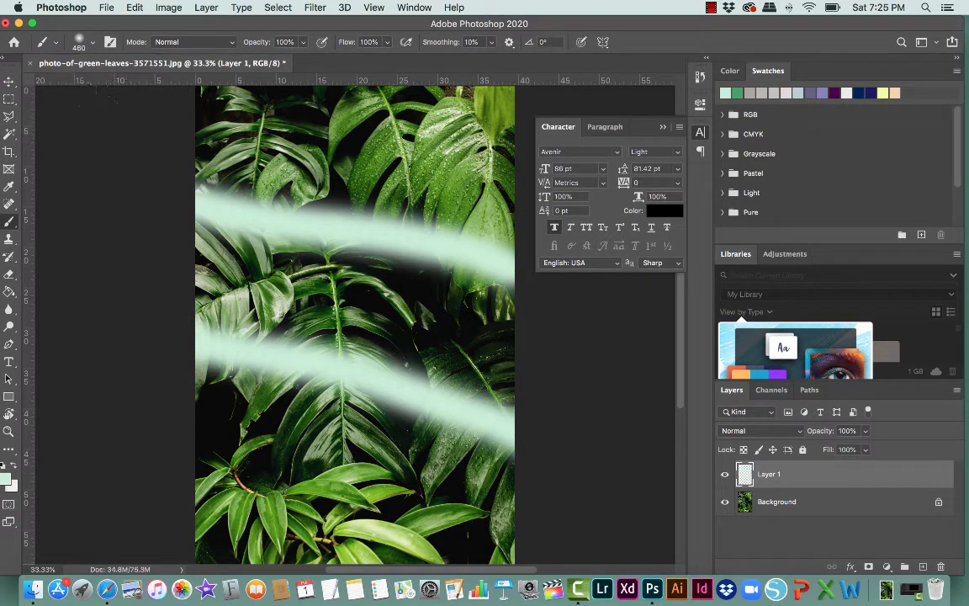
{"action": "key", "text": "super+z"}
{"action": "key", "text": "super+z"}
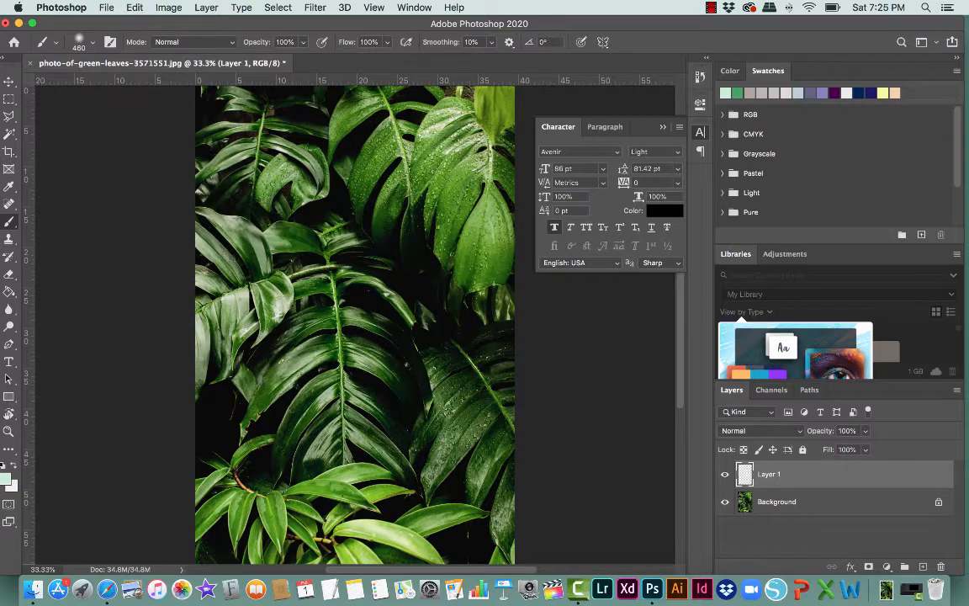
Switch to Brusheezy in Safari and list the Texture brushes from the Backgrounds category, filtered to the Standard license
{"action": "left_click", "coordinate": [107, 589]}
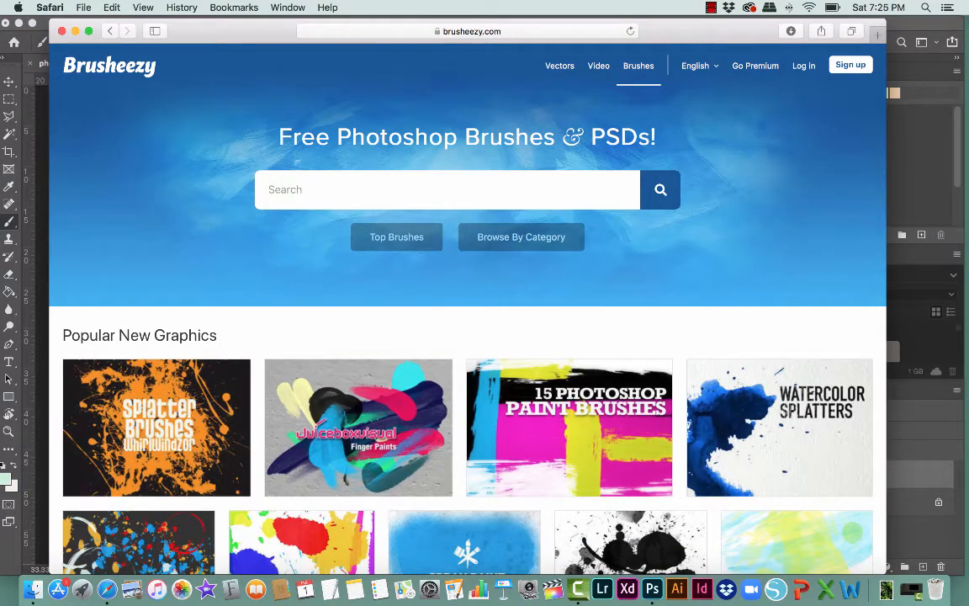
{"action": "left_click", "coordinate": [316, 190]}
{"action": "scroll", "coordinate": [467, 337], "scroll_direction": "down", "scroll_amount": 10}
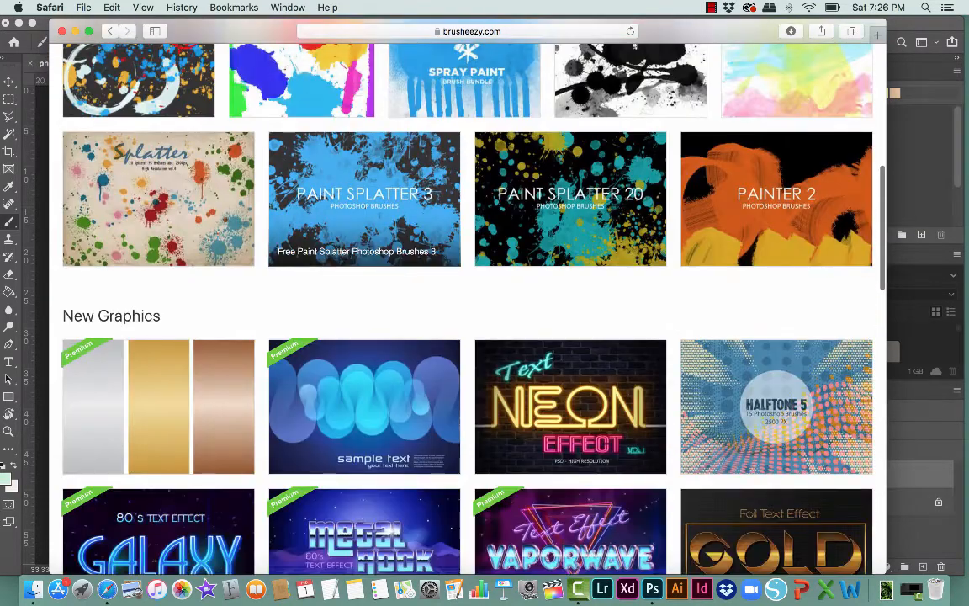
{"action": "scroll", "coordinate": [391, 244], "scroll_direction": "up", "scroll_amount": 5}
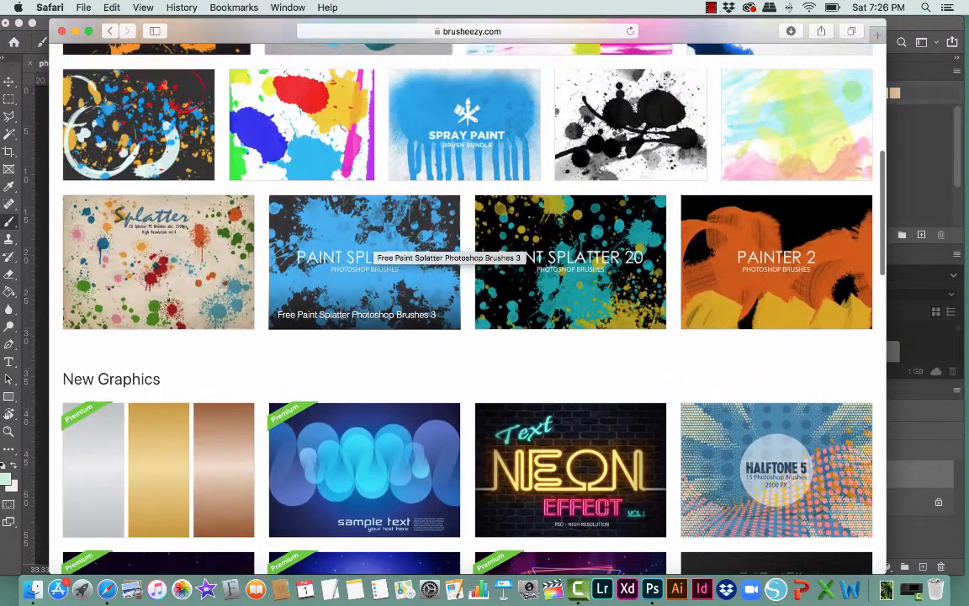
{"action": "scroll", "coordinate": [379, 240], "scroll_direction": "up", "scroll_amount": 2}
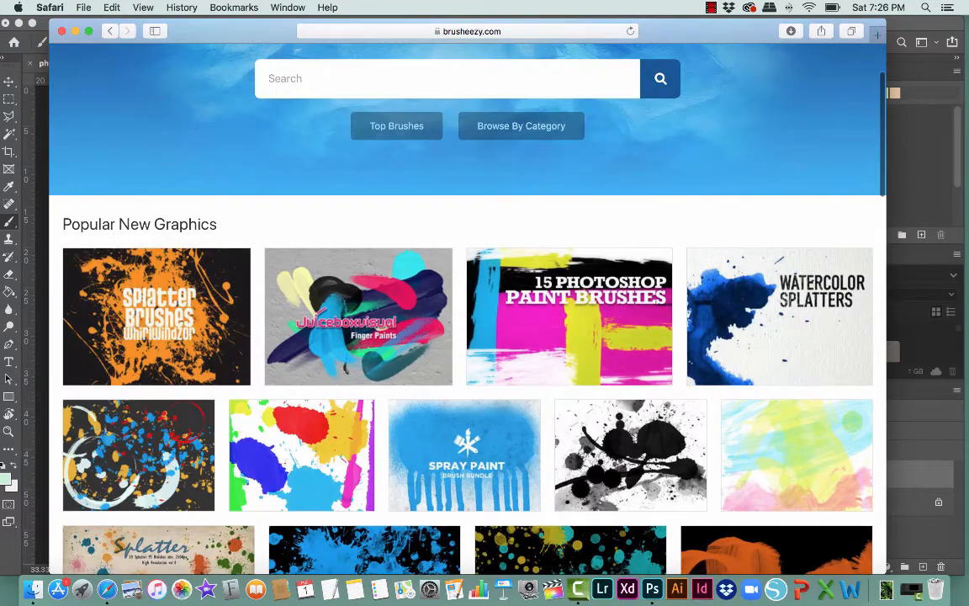
{"action": "left_click", "coordinate": [522, 126]}
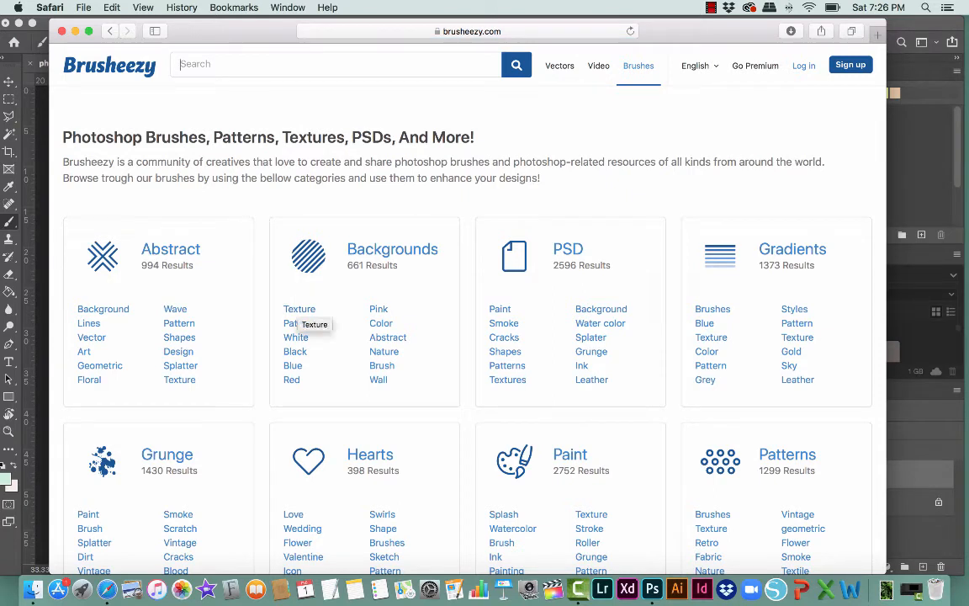
{"action": "left_click", "coordinate": [299, 309]}
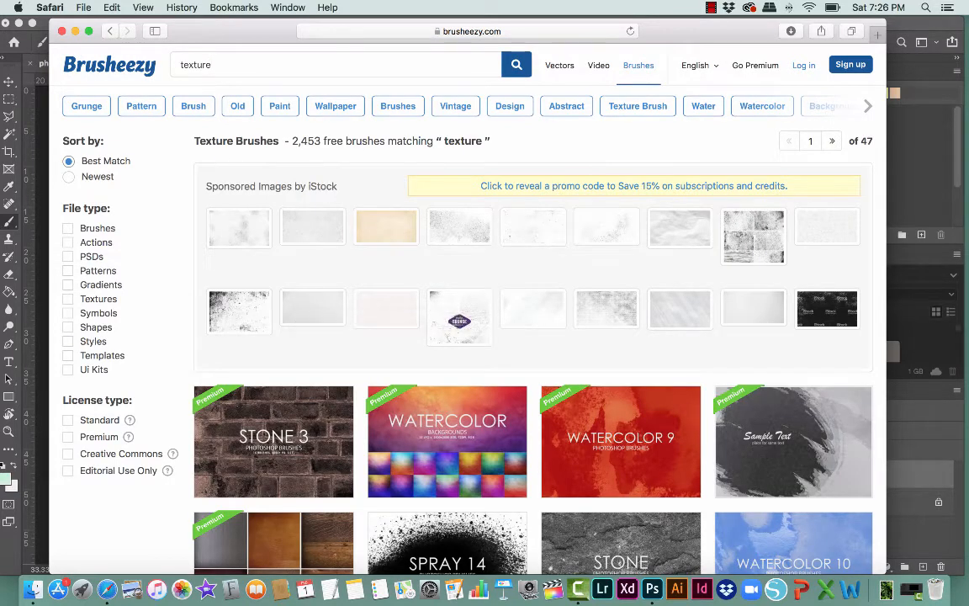
{"action": "left_click", "coordinate": [68, 420]}
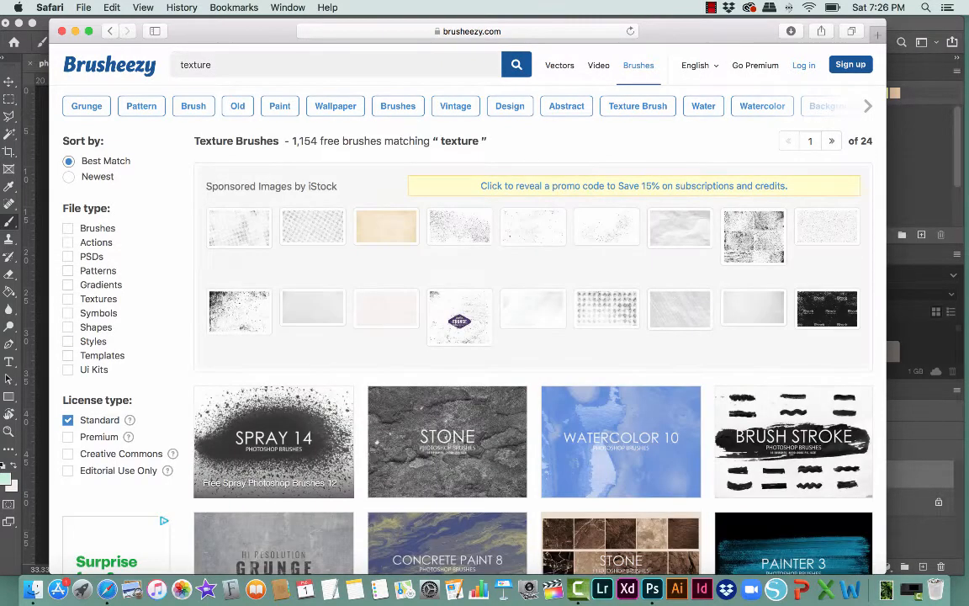
Look through the first page of texture brush results for a suitable free pack
{"action": "scroll", "coordinate": [325, 399], "scroll_direction": "down", "scroll_amount": 2}
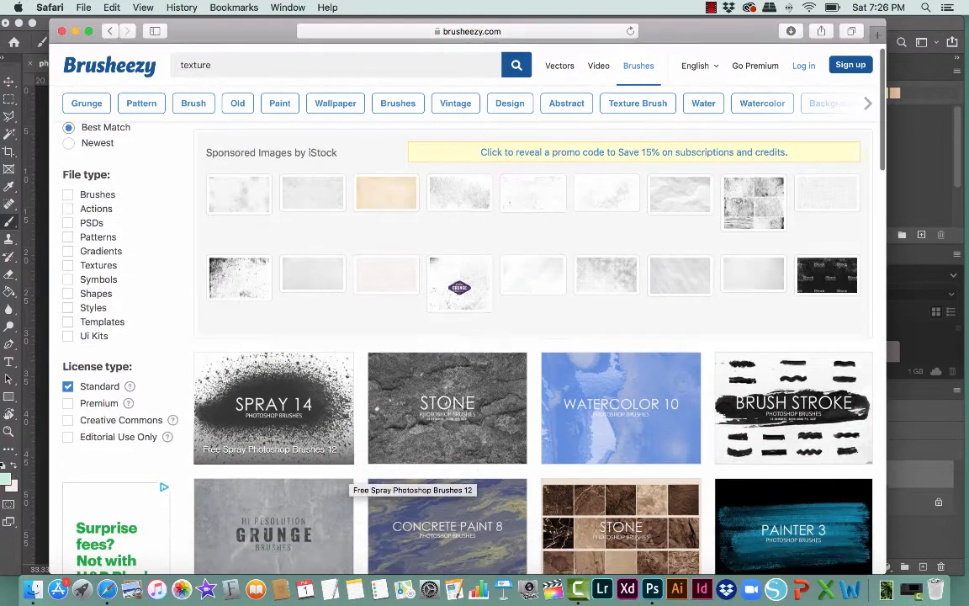
{"action": "scroll", "coordinate": [463, 387], "scroll_direction": "down", "scroll_amount": 2}
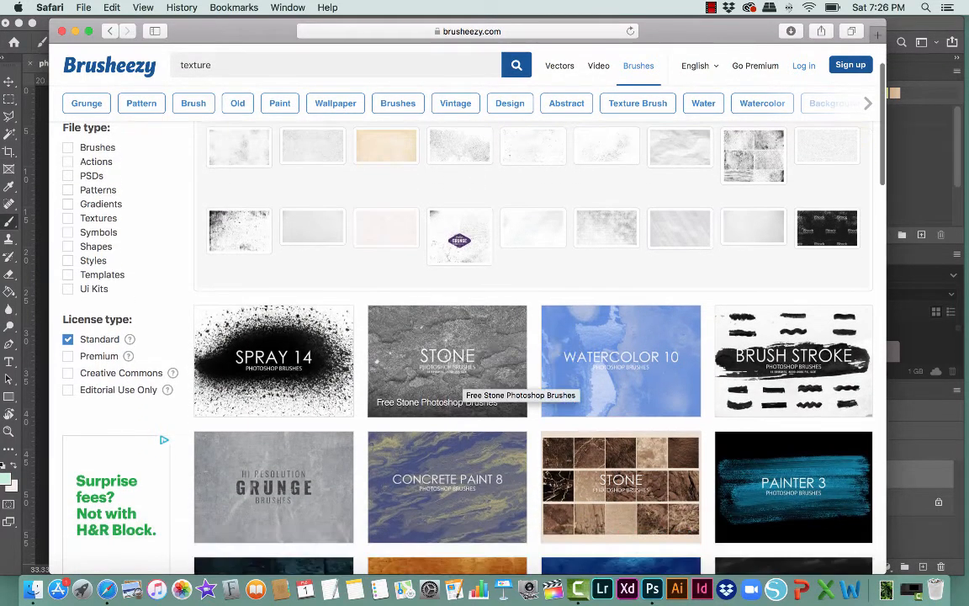
{"action": "scroll", "coordinate": [515, 387], "scroll_direction": "down", "scroll_amount": 5}
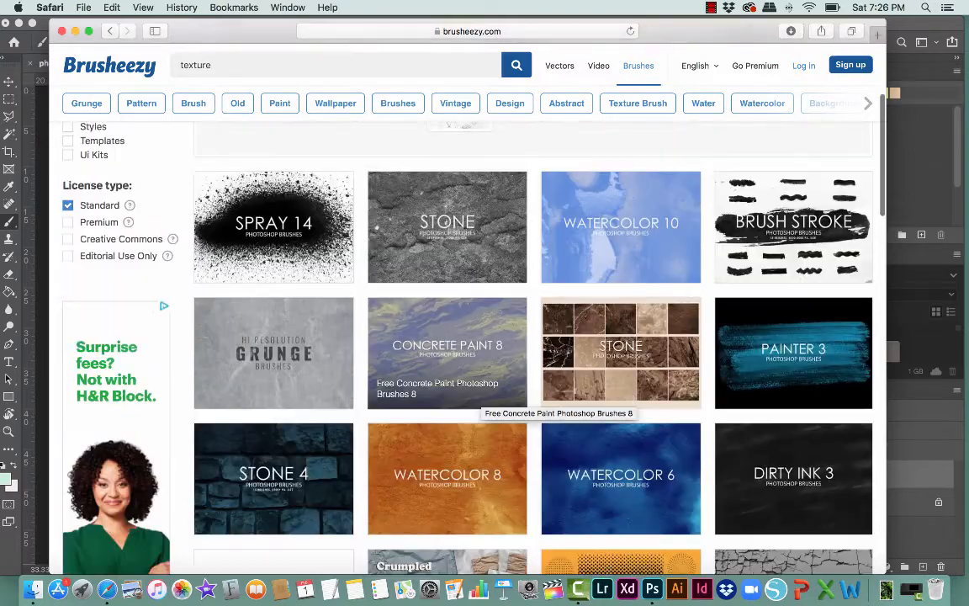
{"action": "scroll", "coordinate": [442, 471], "scroll_direction": "down", "scroll_amount": 5}
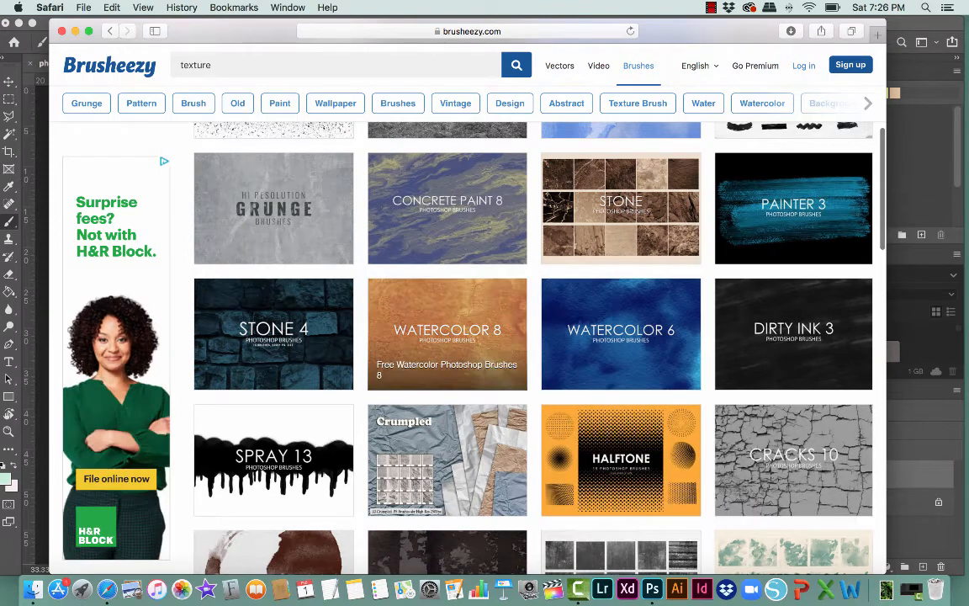
{"action": "scroll", "coordinate": [463, 319], "scroll_direction": "down", "scroll_amount": 5}
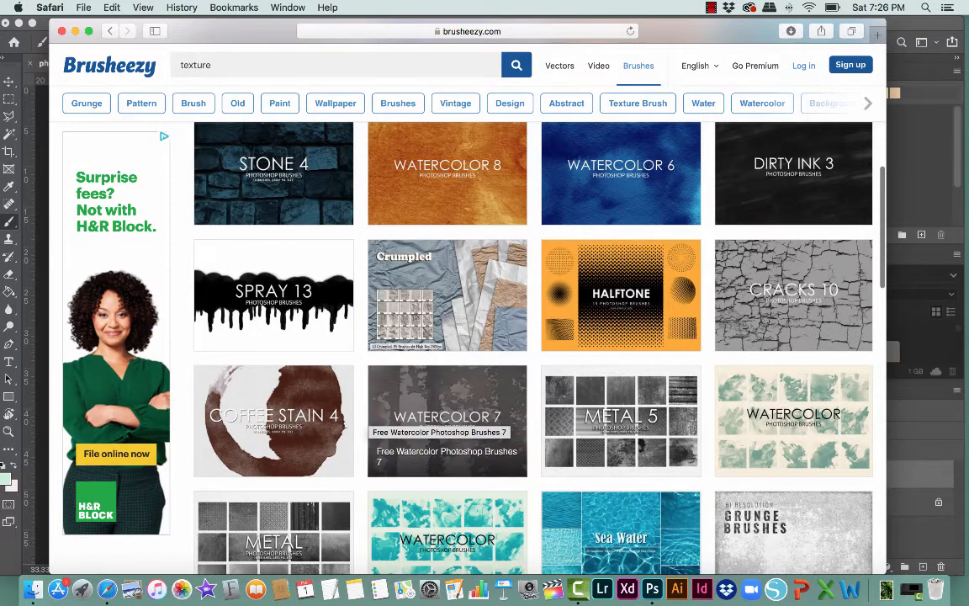
{"action": "scroll", "coordinate": [446, 412], "scroll_direction": "down", "scroll_amount": 8}
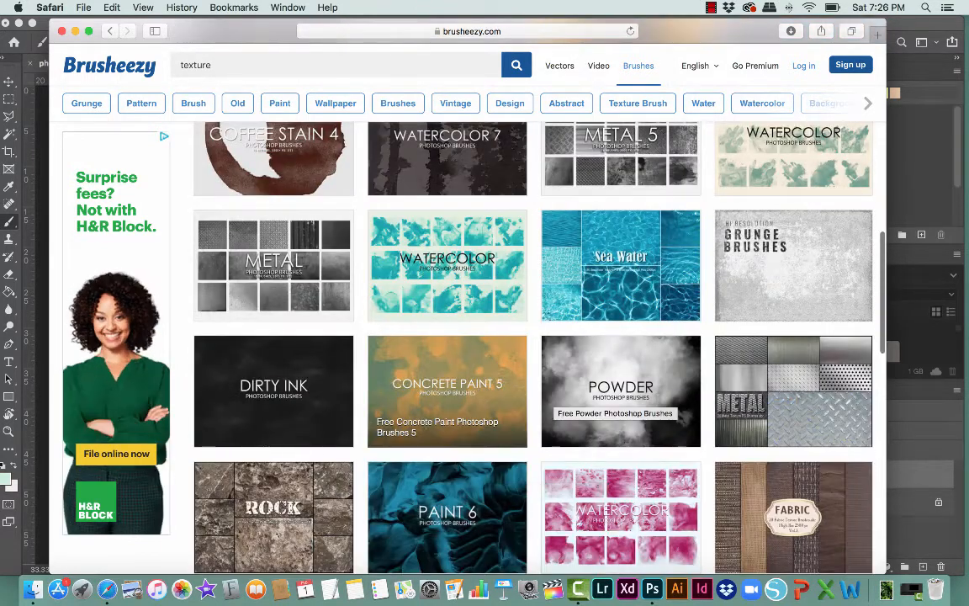
{"action": "scroll", "coordinate": [446, 396], "scroll_direction": "down", "scroll_amount": 5}
{"action": "scroll", "coordinate": [413, 421], "scroll_direction": "down", "scroll_amount": 6}
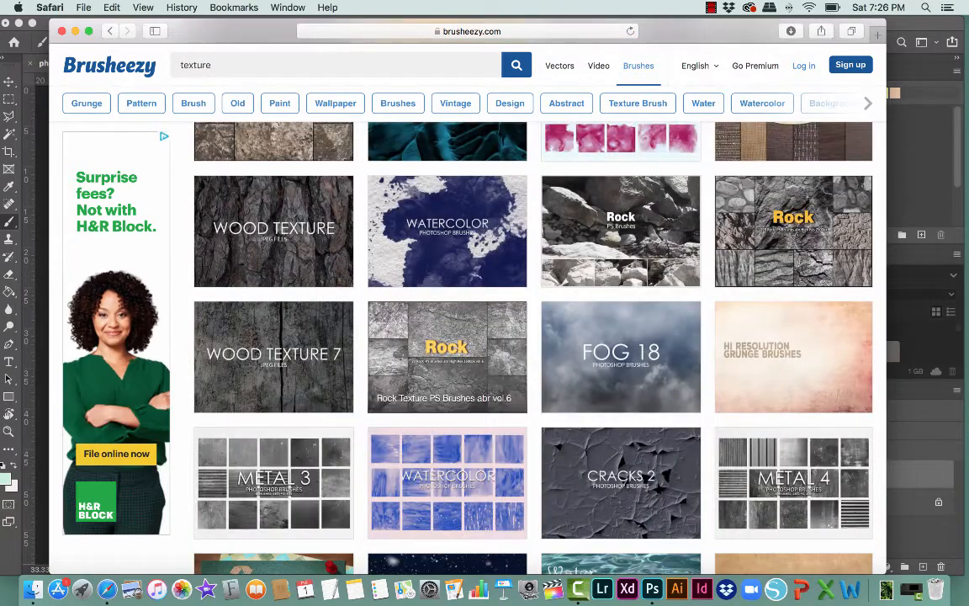
{"action": "scroll", "coordinate": [446, 504], "scroll_direction": "down", "scroll_amount": 7}
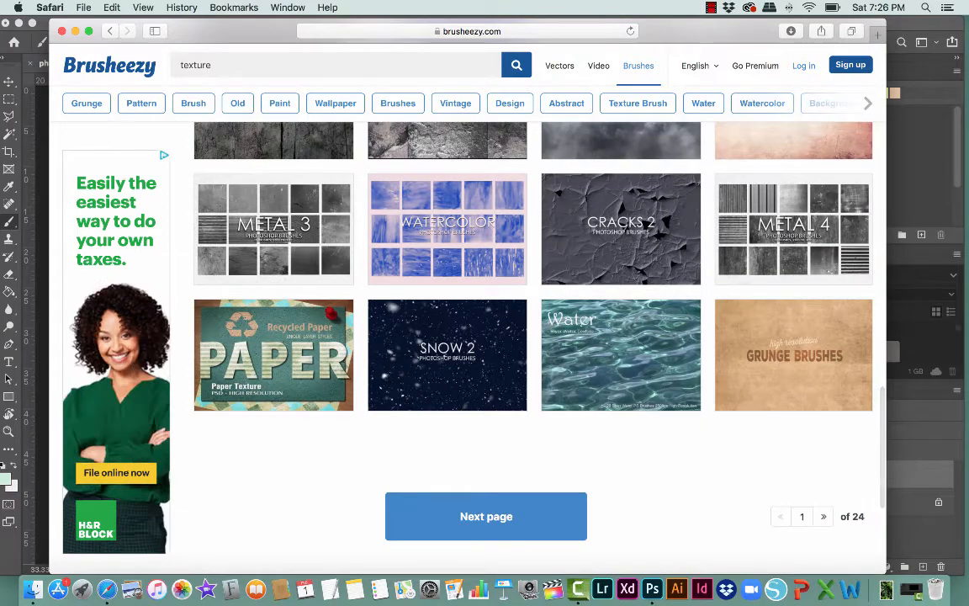
{"action": "scroll", "coordinate": [446, 429], "scroll_direction": "up", "scroll_amount": 20}
{"action": "scroll", "coordinate": [446, 430], "scroll_direction": "up", "scroll_amount": 10}
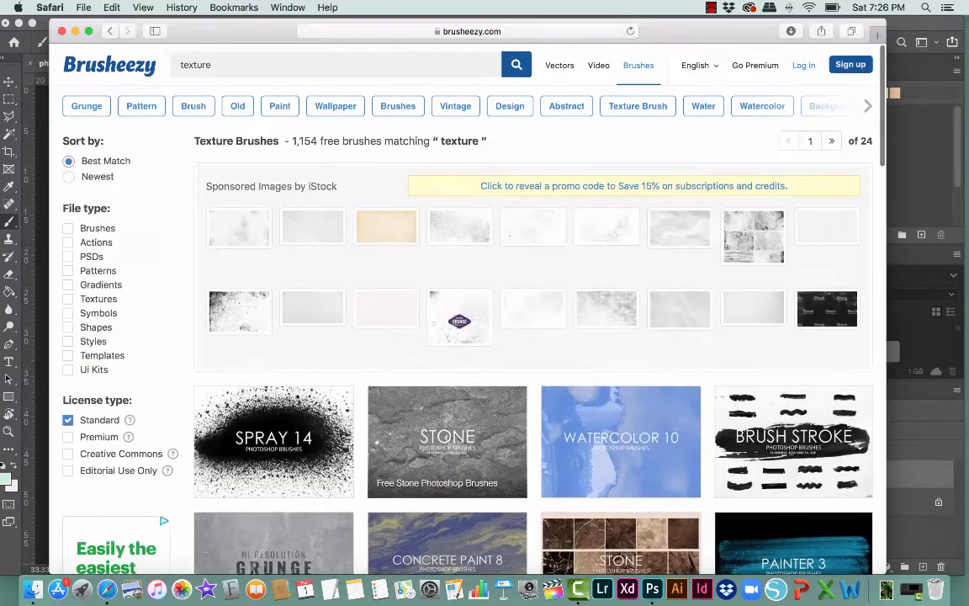
{"action": "scroll", "coordinate": [446, 429], "scroll_direction": "down", "scroll_amount": 6}
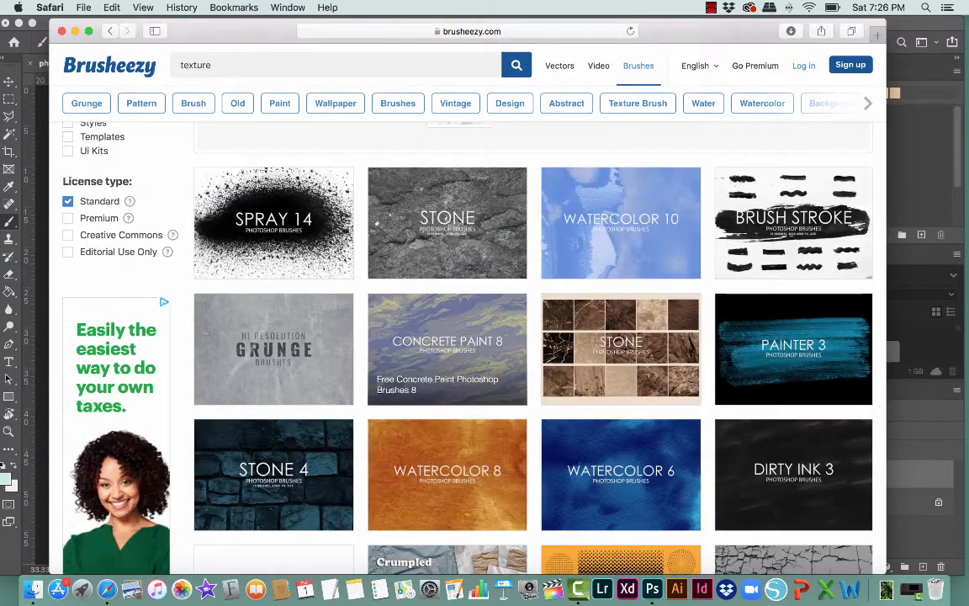
Download the Free Watercolor Photoshop Brushes 10 pack, allowing downloads from brusheezy.com
{"action": "left_click", "coordinate": [621, 223]}
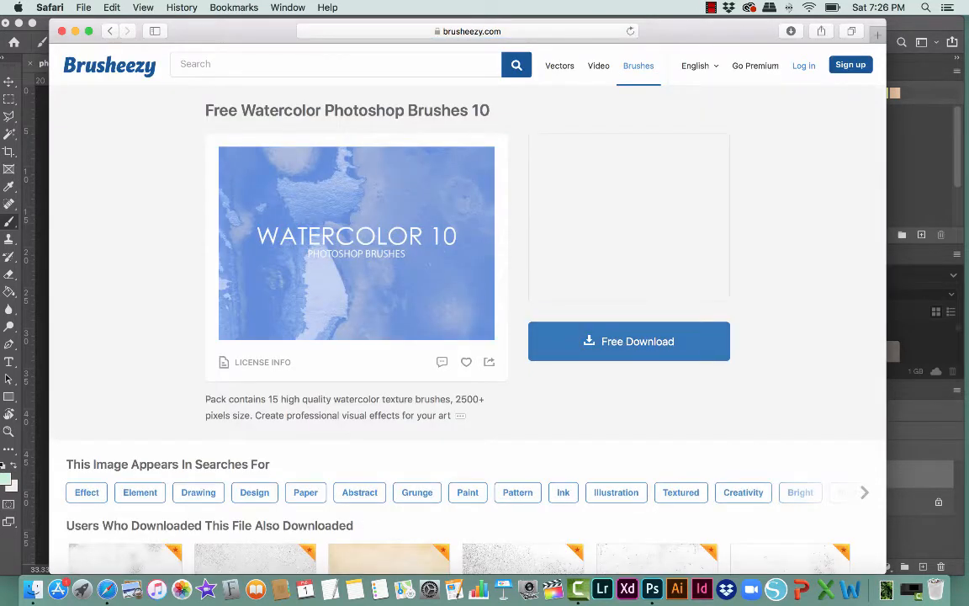
{"action": "left_click", "coordinate": [629, 342]}
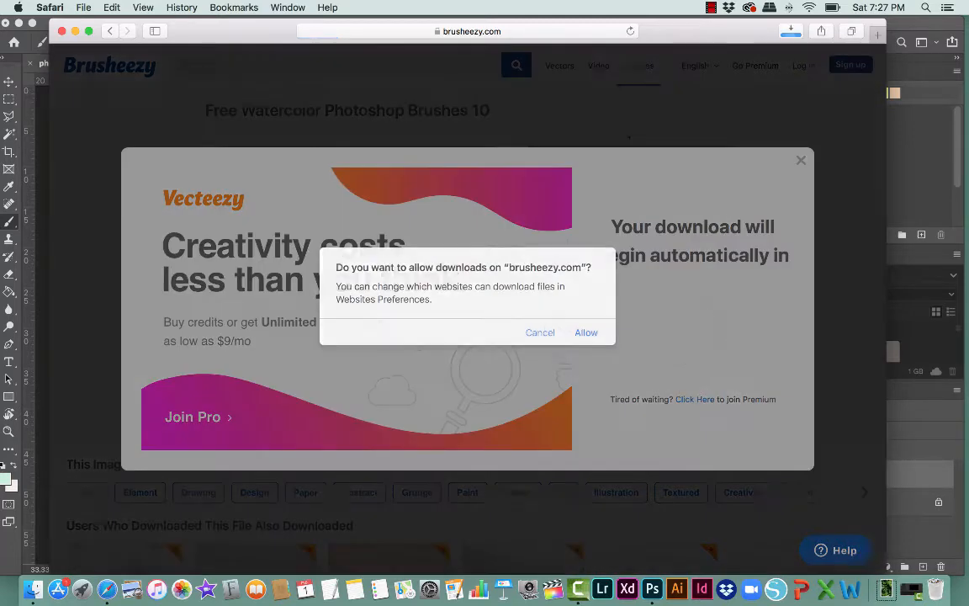
{"action": "left_click", "coordinate": [587, 333]}
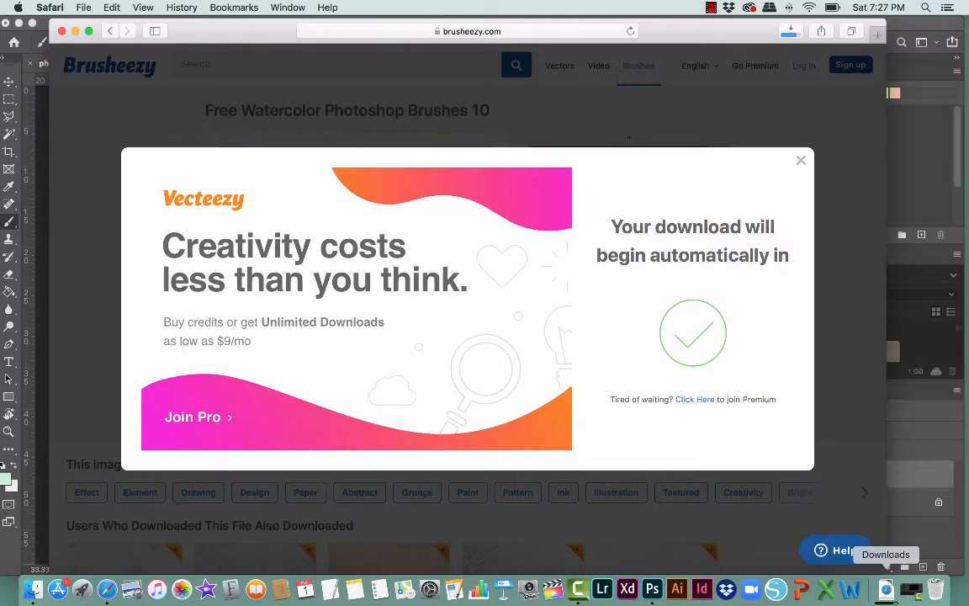
Show the Downloads folder in Finder, extract the Free_Watercolor_Photoshop_Brushes_10.zip archive and dismiss the archive error
{"action": "left_click", "coordinate": [886, 589]}
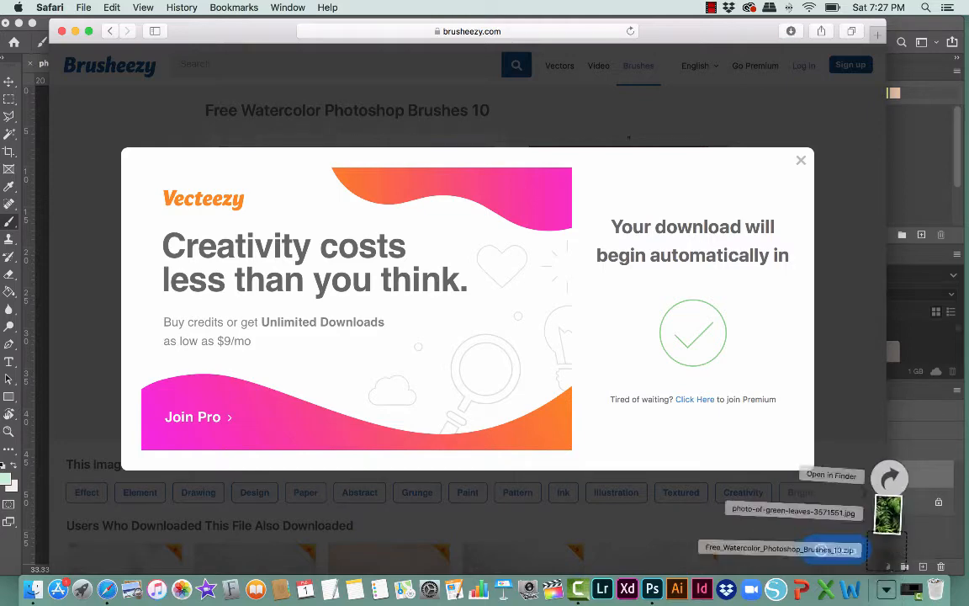
{"action": "left_click", "coordinate": [891, 461]}
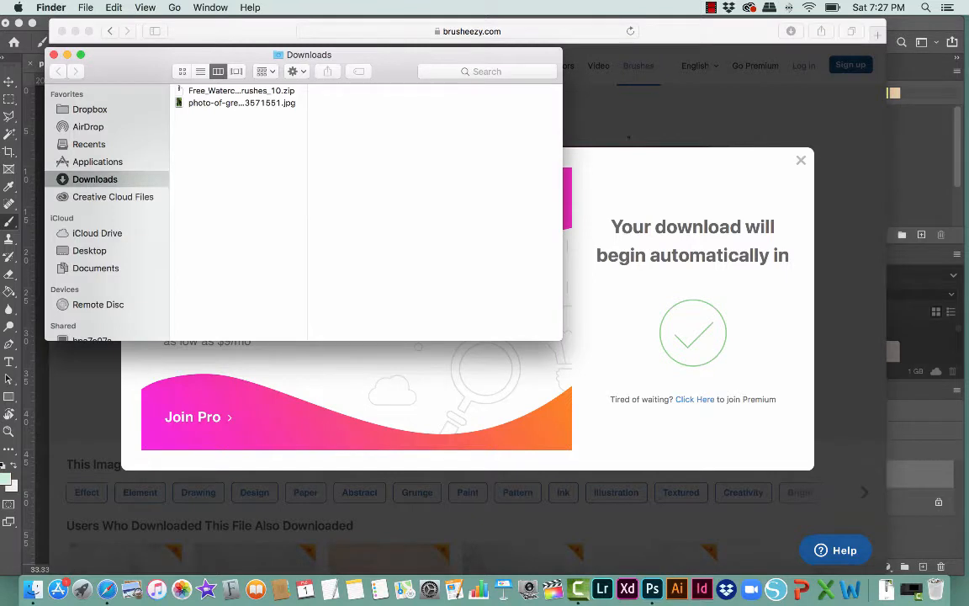
{"action": "right_click", "coordinate": [244, 90]}
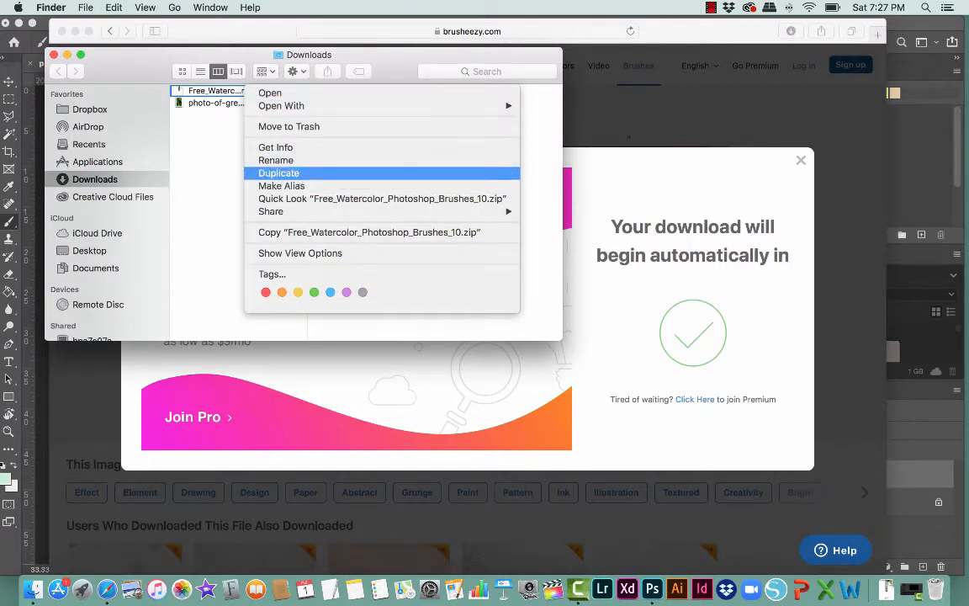
{"action": "left_click", "coordinate": [220, 182]}
{"action": "left_click", "coordinate": [229, 90]}
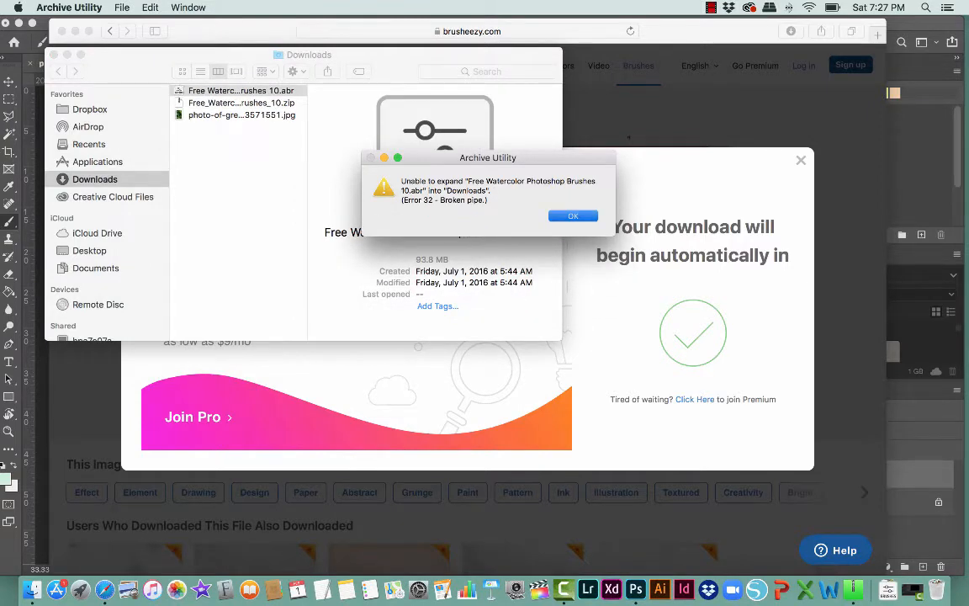
{"action": "key", "text": "Return"}
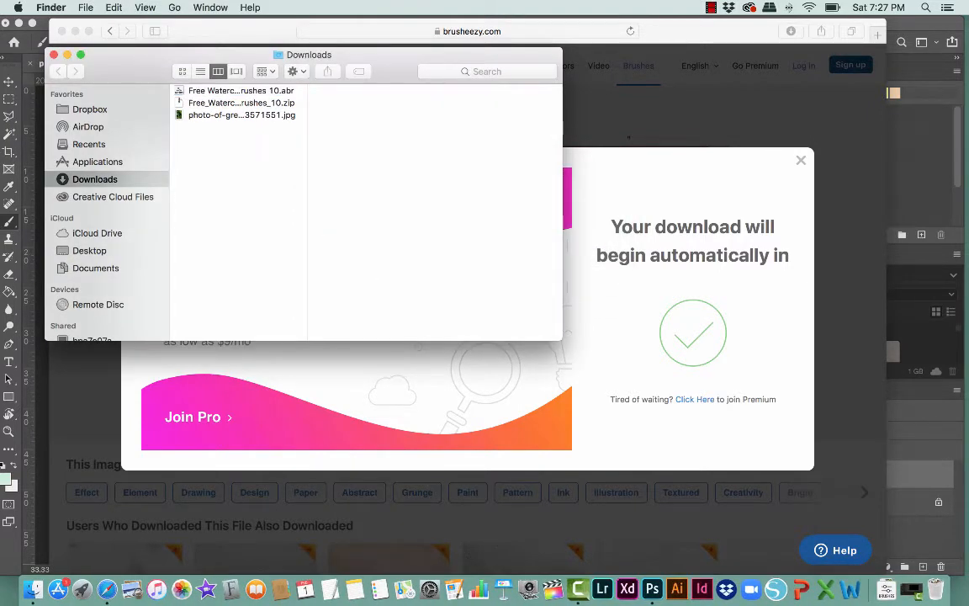
Open the extracted Free Watercolor Photoshop Brushes 10.abr file to load its brushes into Photoshop
{"action": "left_click", "coordinate": [240, 91]}
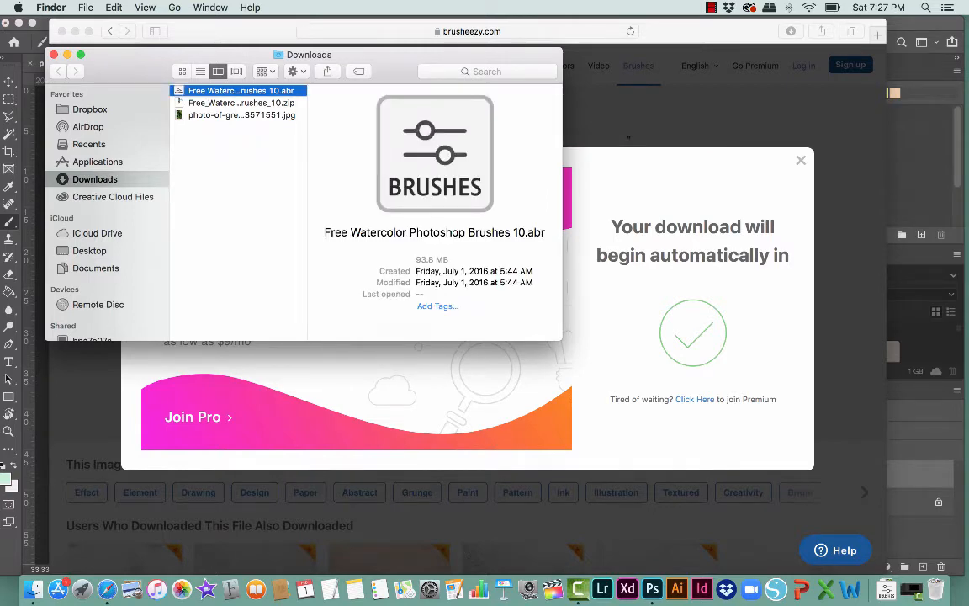
{"action": "double_click", "coordinate": [240, 91]}
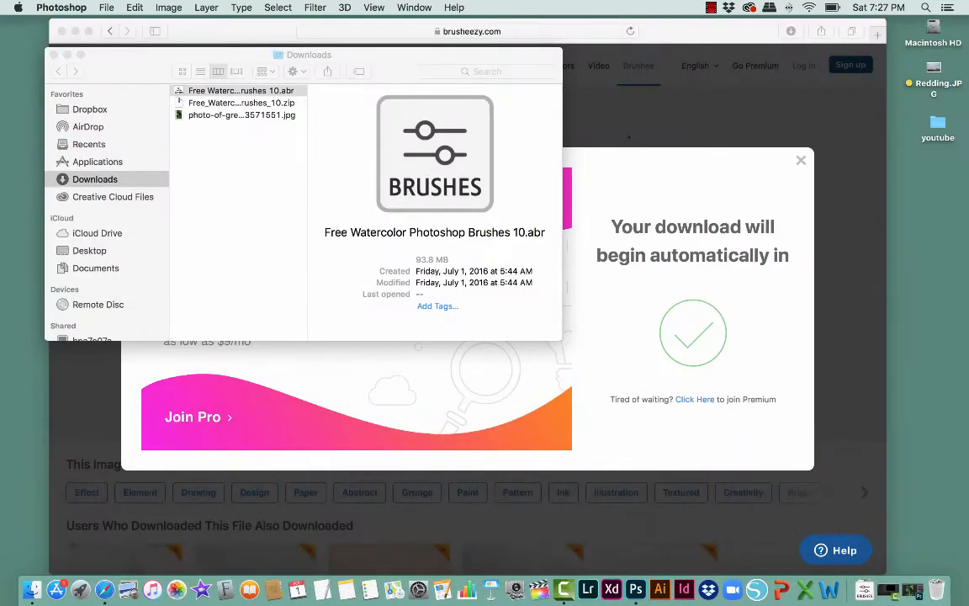
Show the Brushes folder under Applications, Adobe Photoshop 2020, Presets in Finder and bring the Downloads window back to the front
{"action": "double_click", "coordinate": [933, 31]}
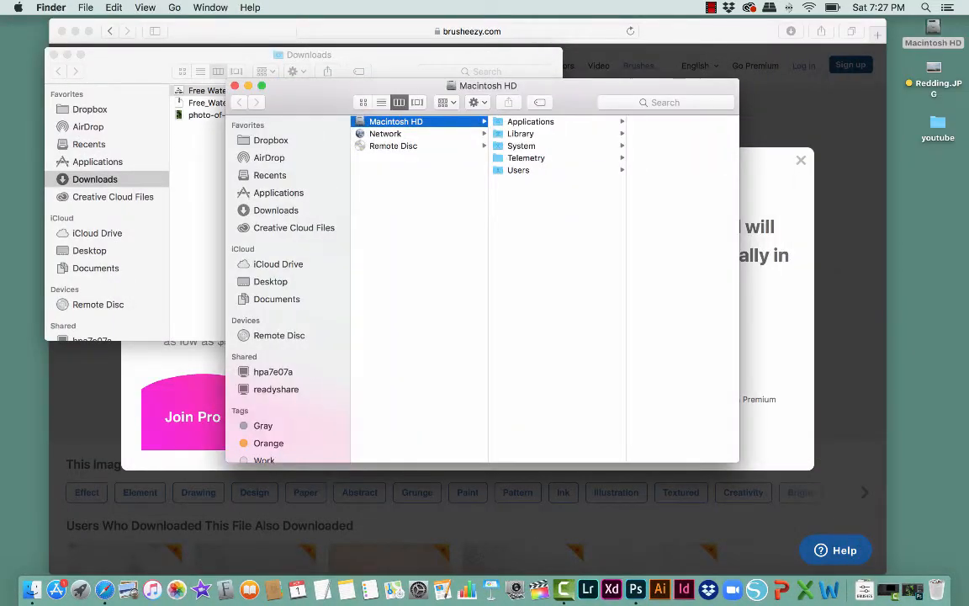
{"action": "left_click", "coordinate": [530, 122]}
{"action": "left_click", "coordinate": [665, 230]}
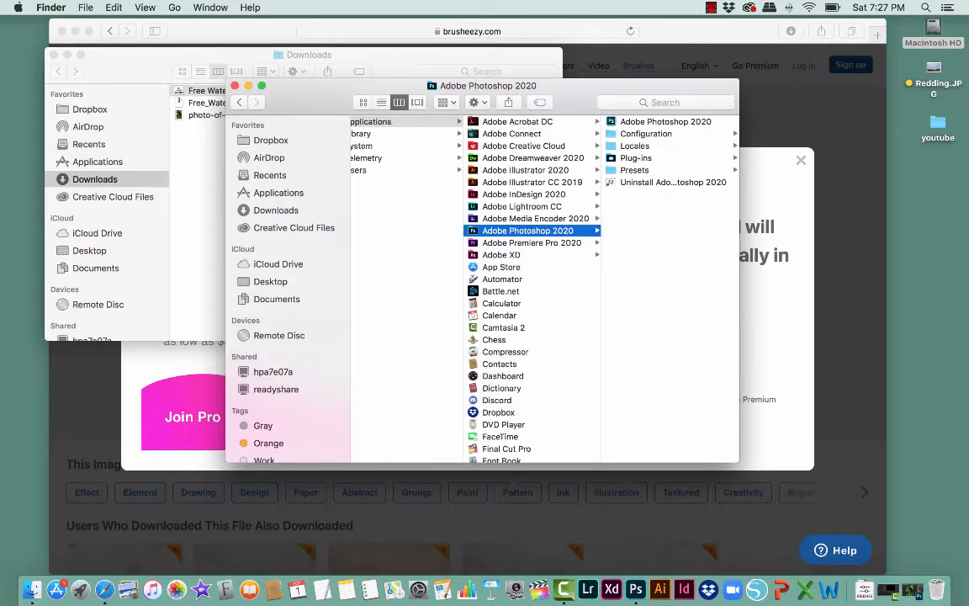
{"action": "left_click", "coordinate": [635, 170]}
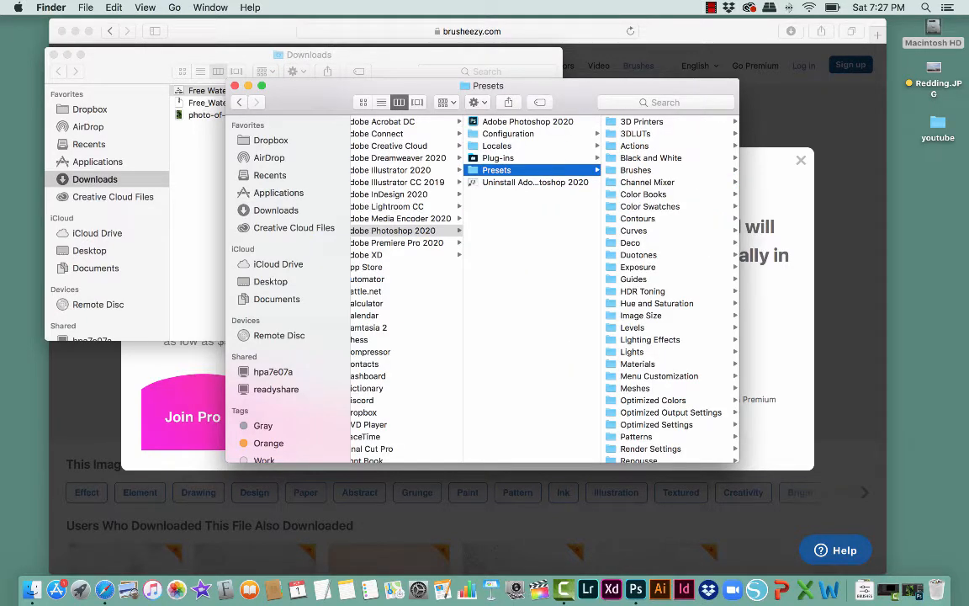
{"action": "left_click", "coordinate": [636, 170]}
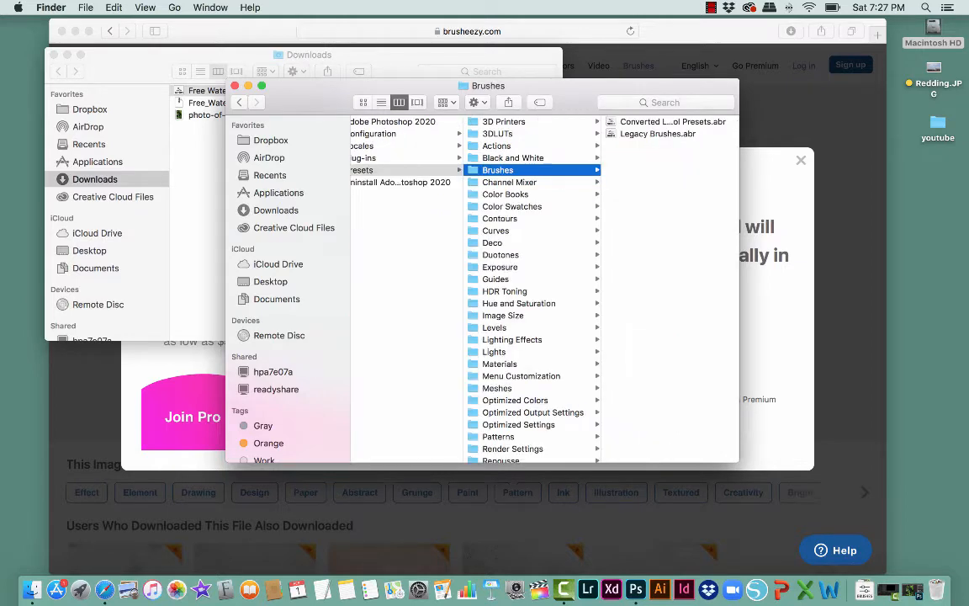
{"action": "left_click", "coordinate": [394, 57]}
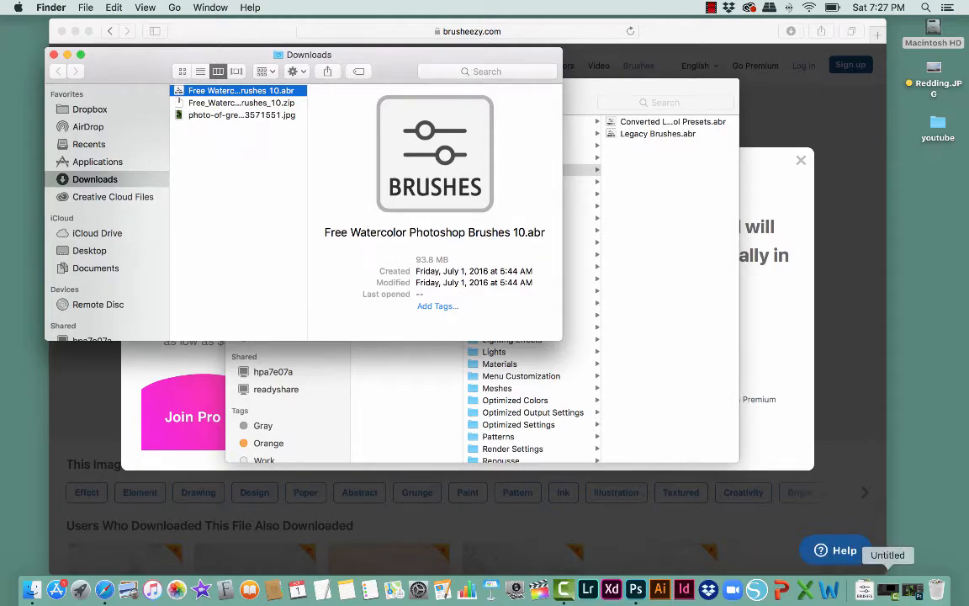
Switch to Photoshop and import Free Watercolor Photoshop Brushes 10.abr from the Downloads folder into the brush presets
{"action": "left_click", "coordinate": [913, 591]}
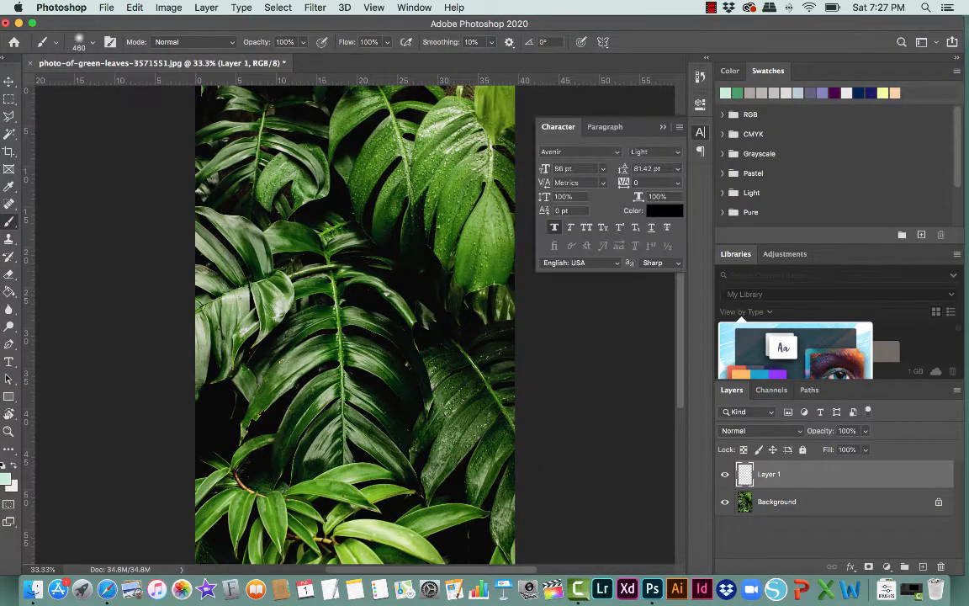
{"action": "left_click", "coordinate": [92, 42]}
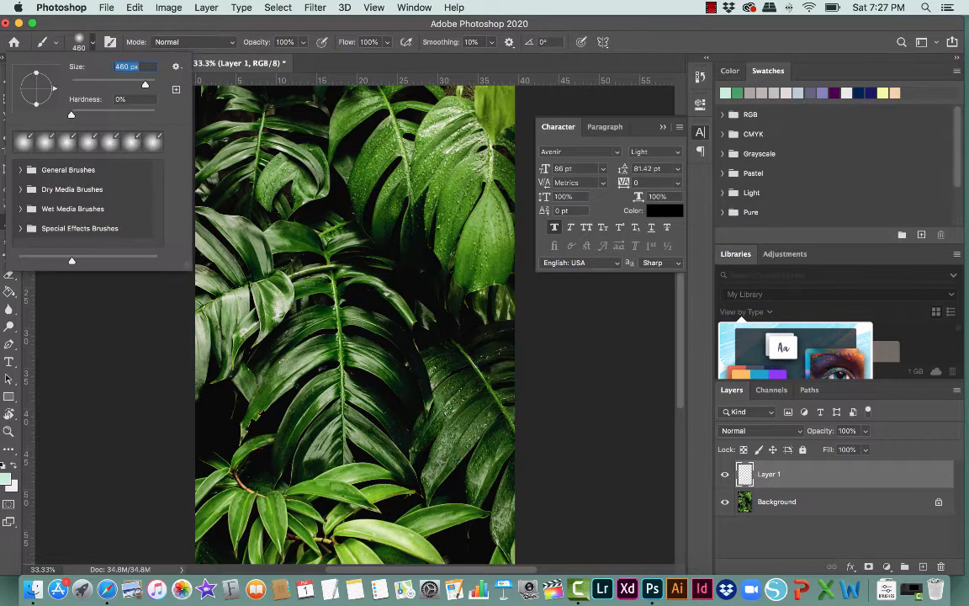
{"action": "left_click", "coordinate": [177, 66]}
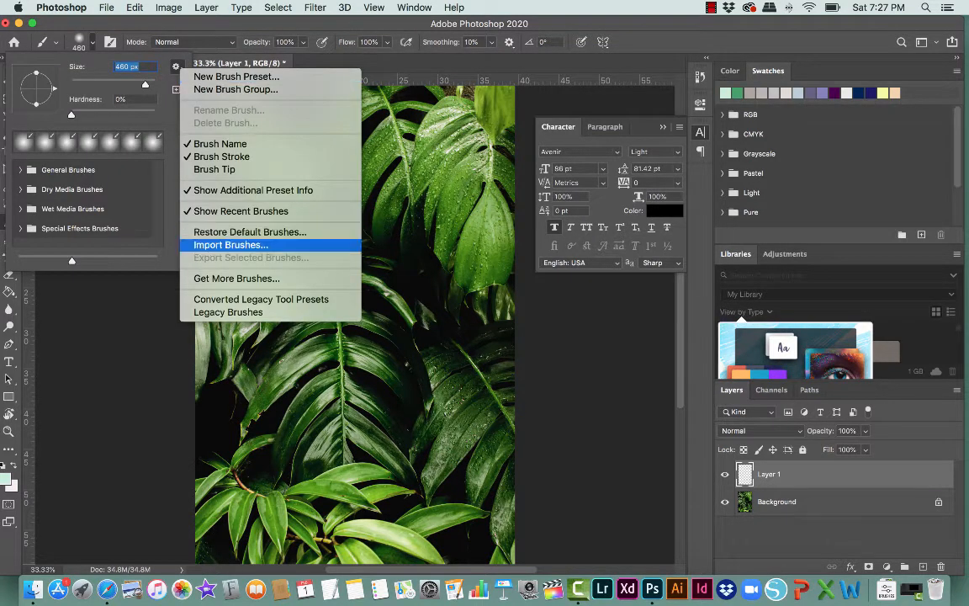
{"action": "left_click", "coordinate": [231, 245]}
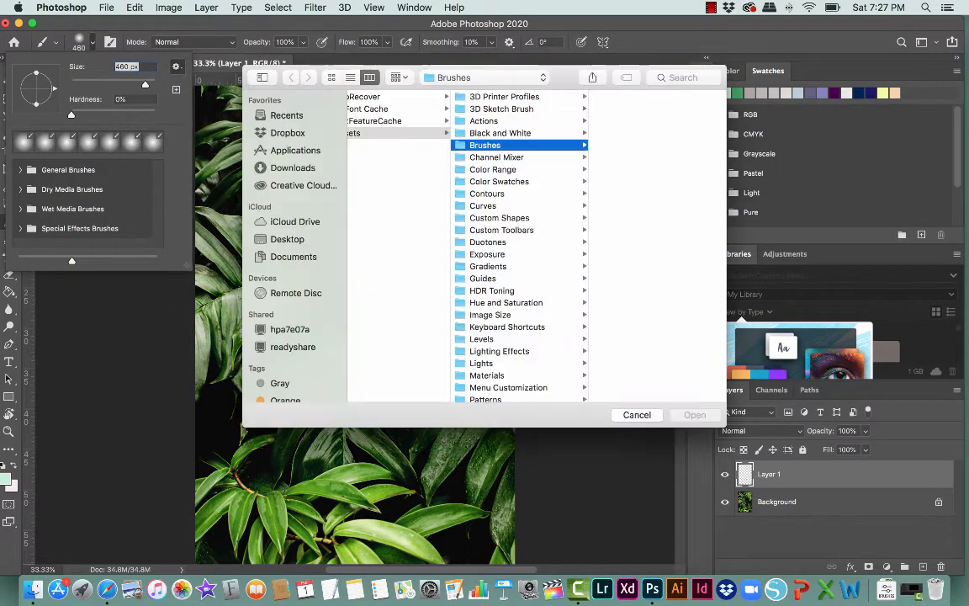
{"action": "left_click", "coordinate": [293, 168]}
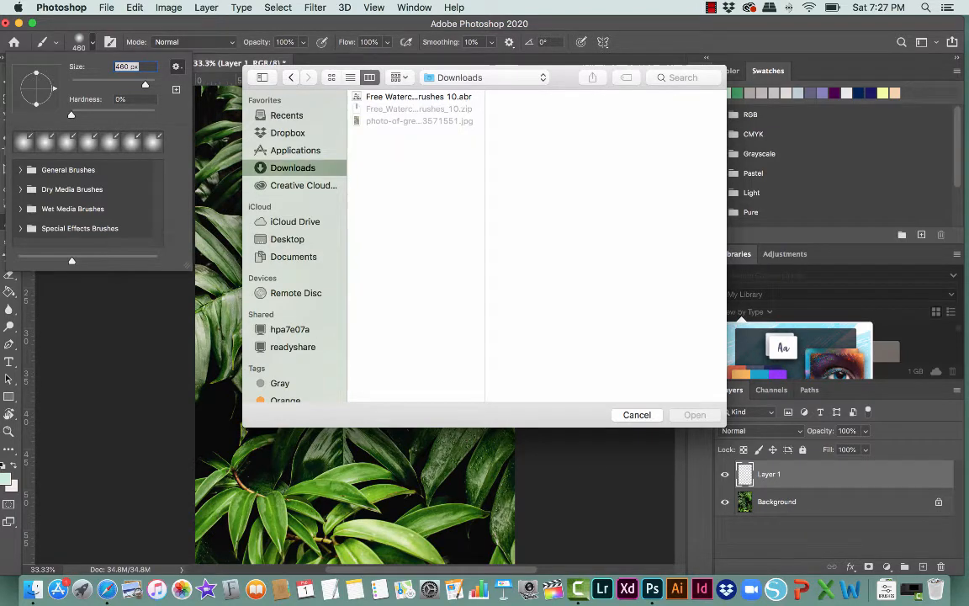
{"action": "left_click", "coordinate": [419, 97]}
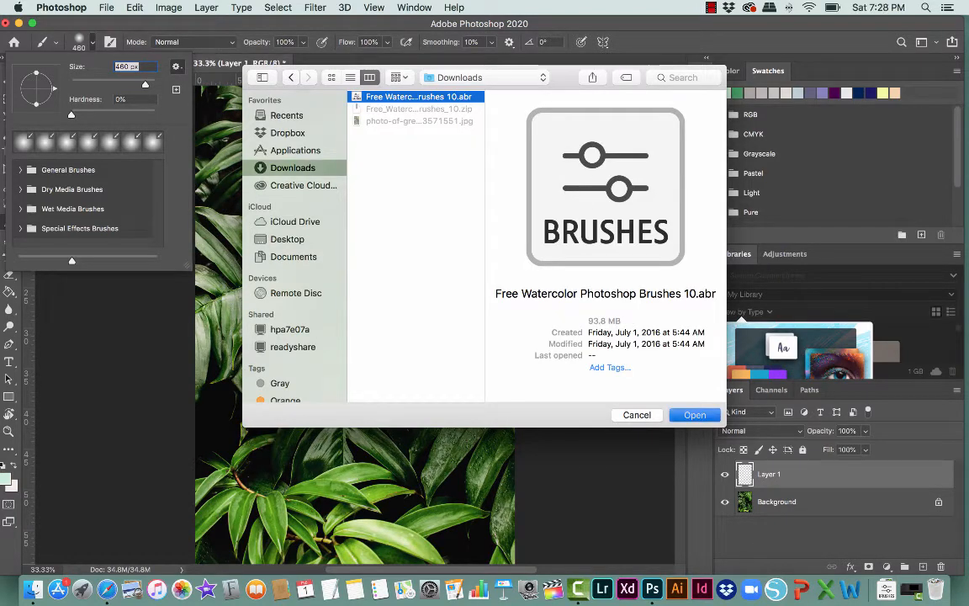
{"action": "key", "text": "Return"}
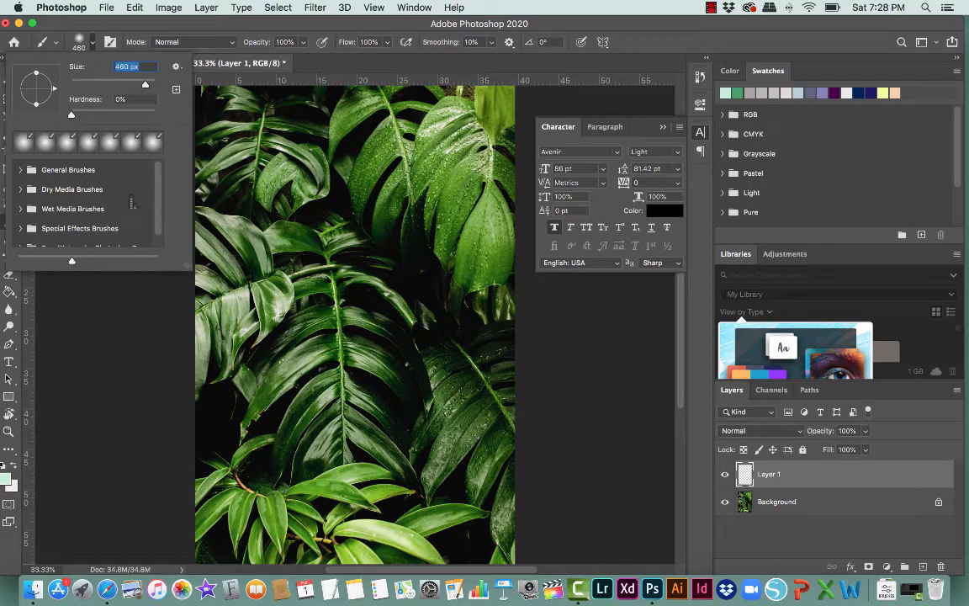
Expand the imported Free Watercolor Photoshop Brushes group, try brush 83 over the canvas and select brush 82
{"action": "scroll", "coordinate": [121, 221], "scroll_direction": "down", "scroll_amount": 1}
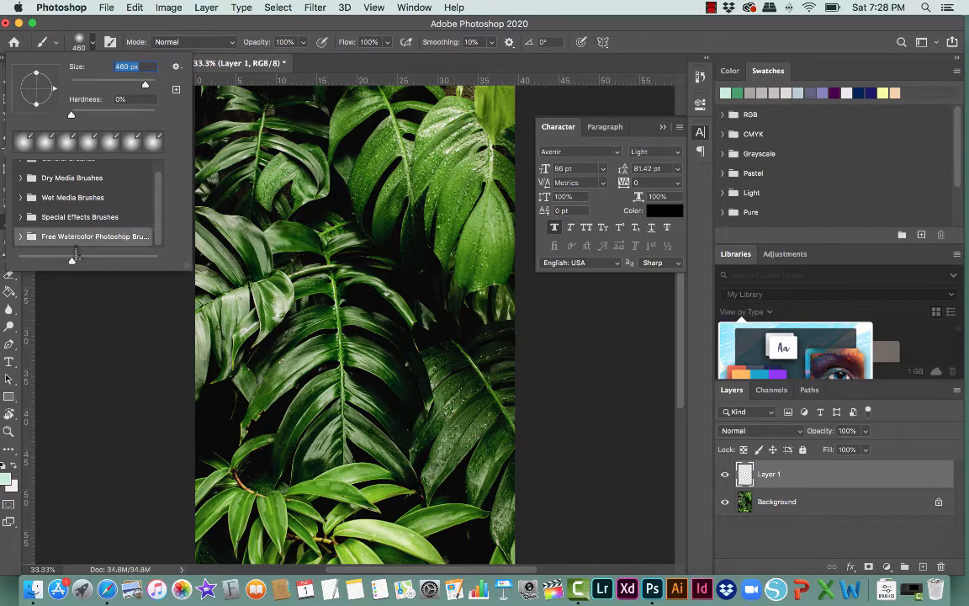
{"action": "left_click", "coordinate": [20, 236]}
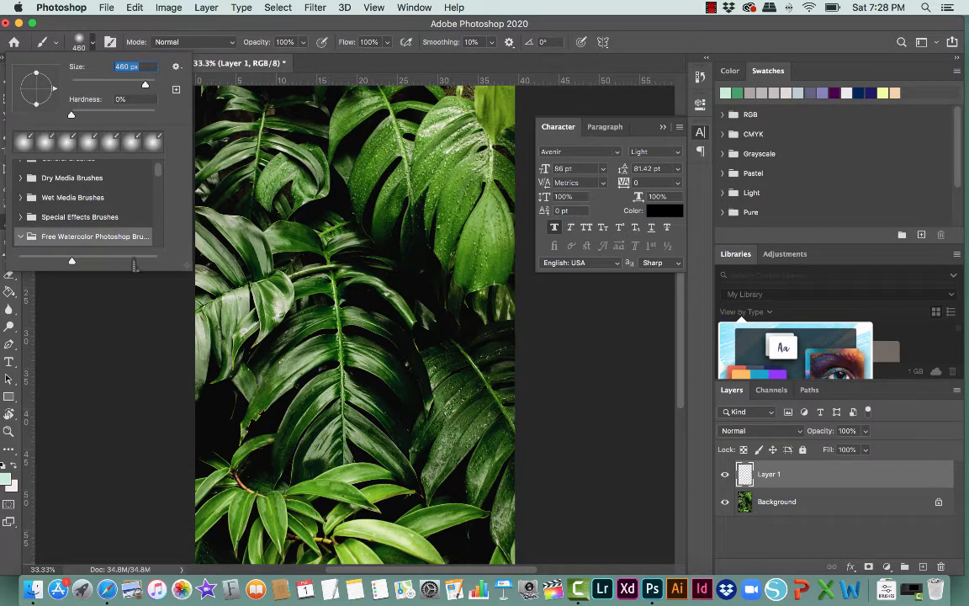
{"action": "scroll", "coordinate": [101, 232], "scroll_direction": "down", "scroll_amount": 3}
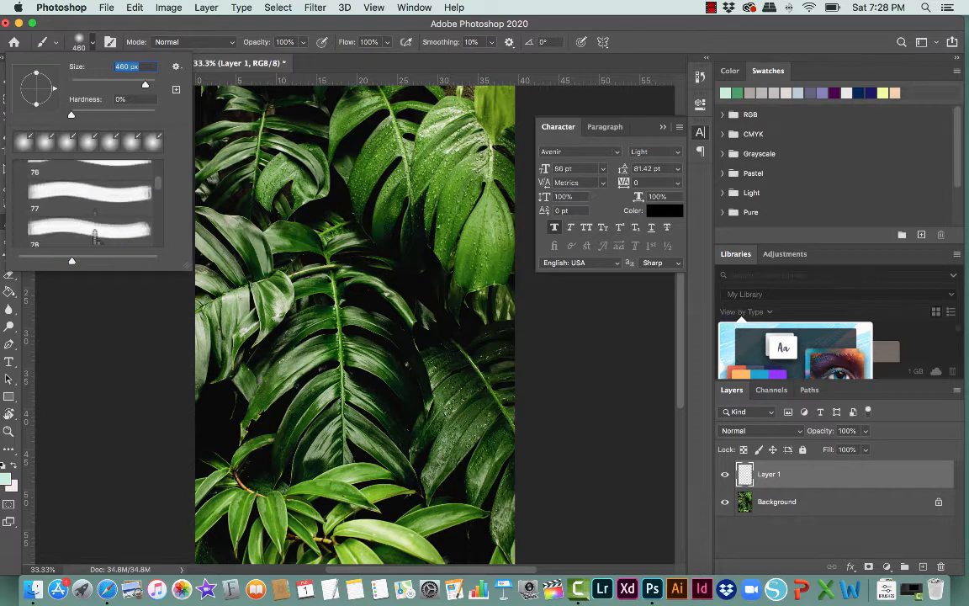
{"action": "scroll", "coordinate": [95, 240], "scroll_direction": "up", "scroll_amount": 2}
{"action": "scroll", "coordinate": [96, 242], "scroll_direction": "down", "scroll_amount": 3}
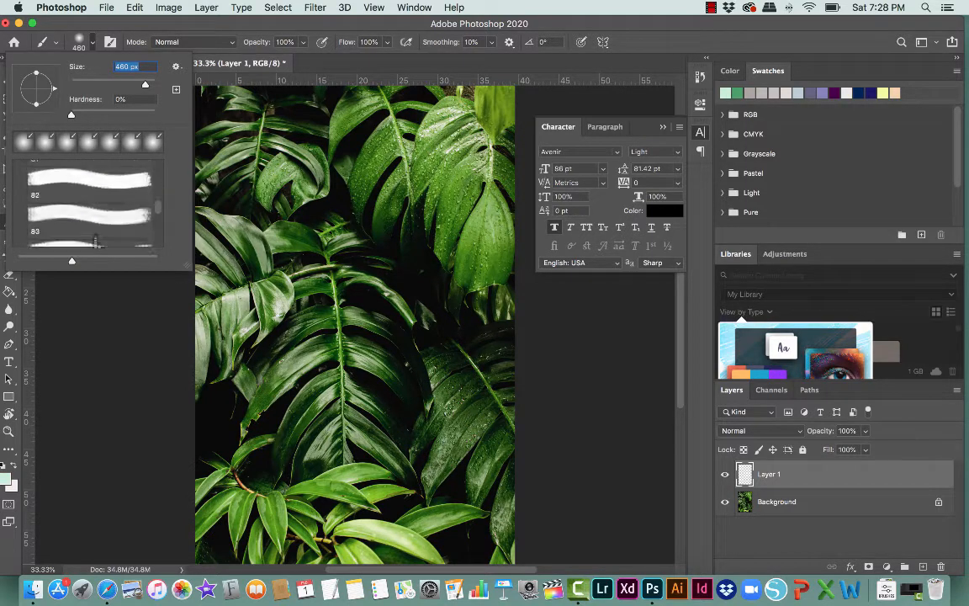
{"action": "scroll", "coordinate": [100, 236], "scroll_direction": "down", "scroll_amount": 1}
{"action": "left_click", "coordinate": [102, 220]}
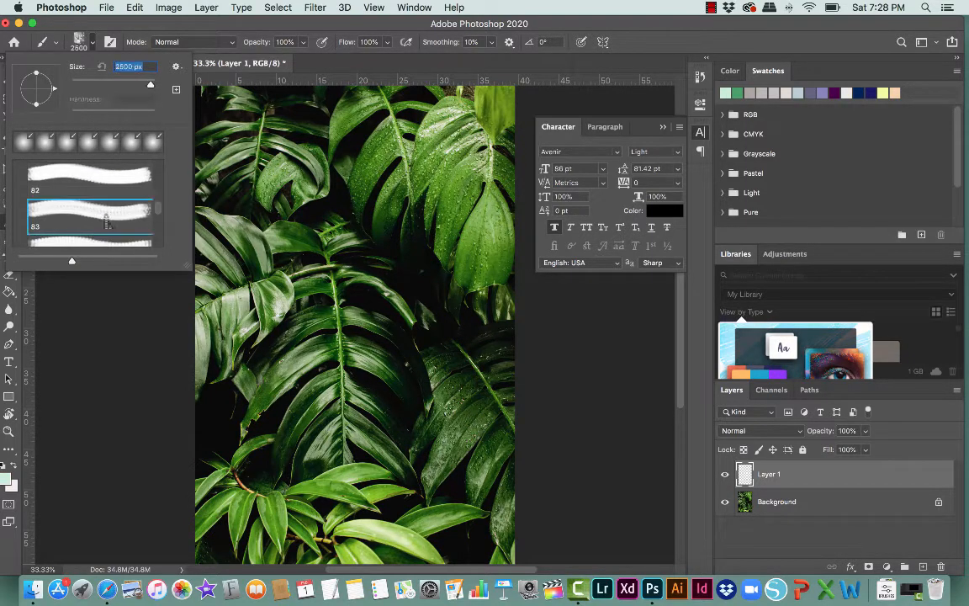
{"action": "scroll", "coordinate": [383, 282], "scroll_direction": "up", "scroll_amount": 2}
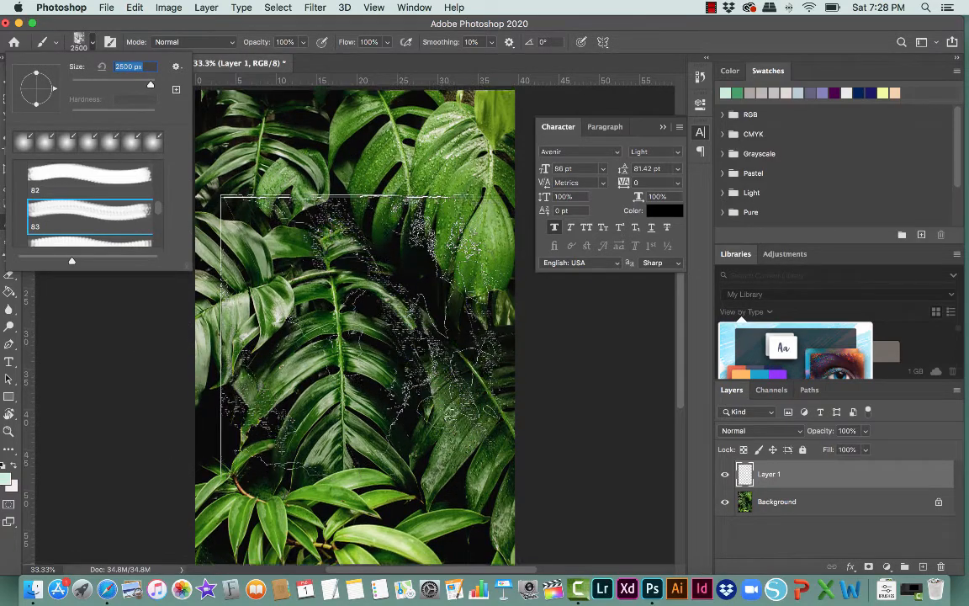
{"action": "left_click", "coordinate": [118, 178]}
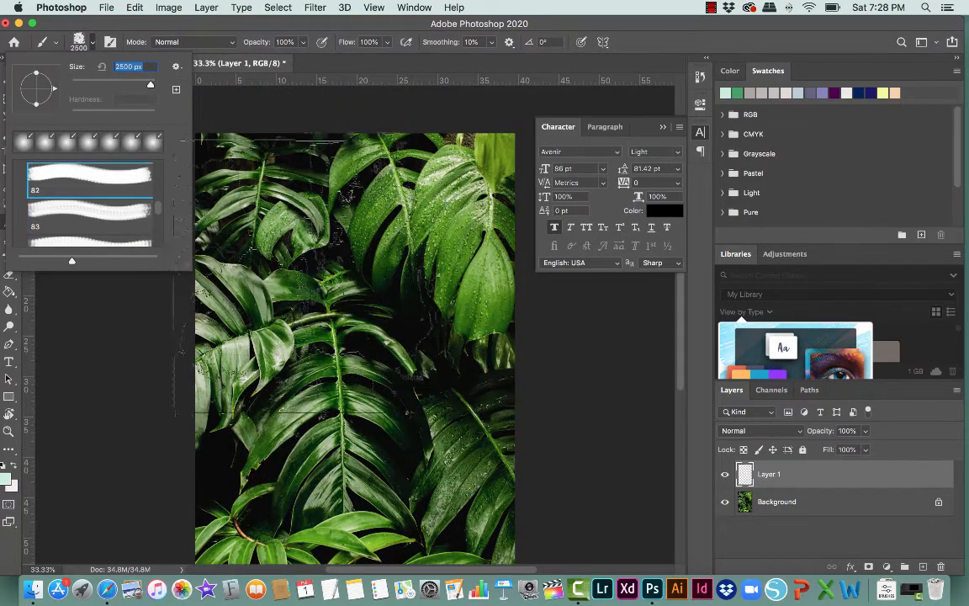
{"action": "scroll", "coordinate": [345, 354], "scroll_direction": "down", "scroll_amount": 2}
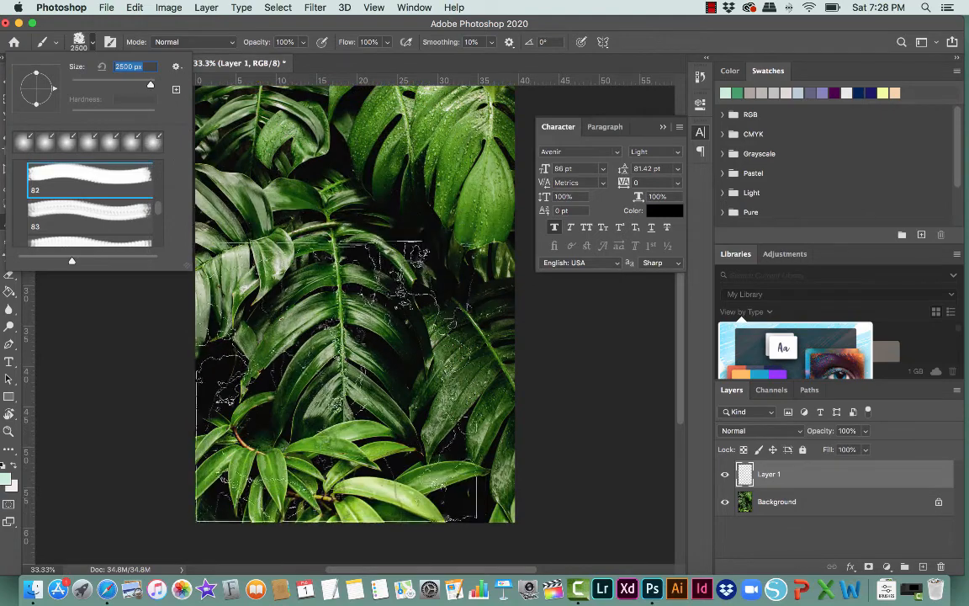
Set a bright magenta foreground color and stamp the watercolor brush once over the lower leaves on Layer 1, undoing the extra stamp
{"action": "left_click", "coordinate": [731, 72]}
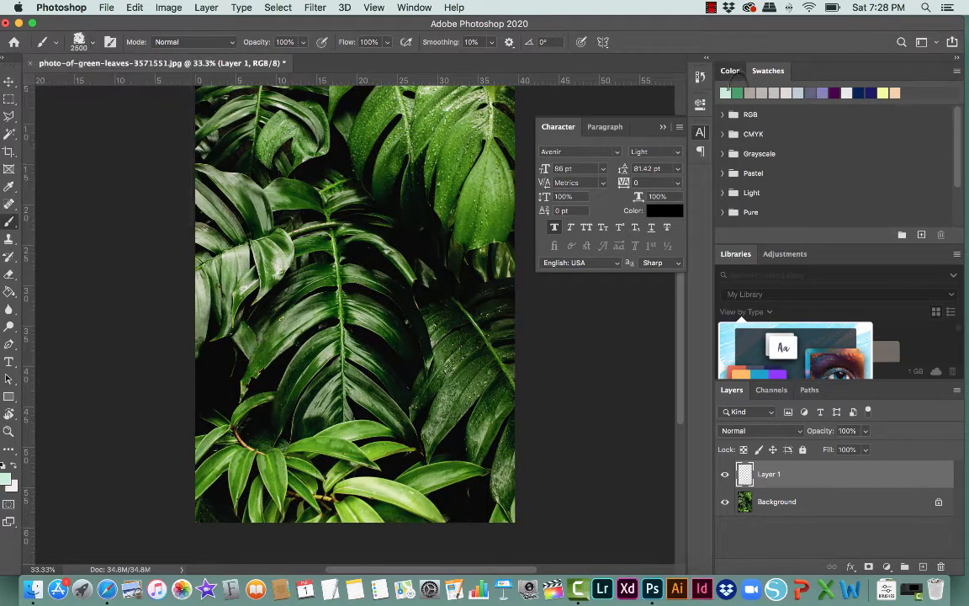
{"action": "left_click", "coordinate": [944, 107]}
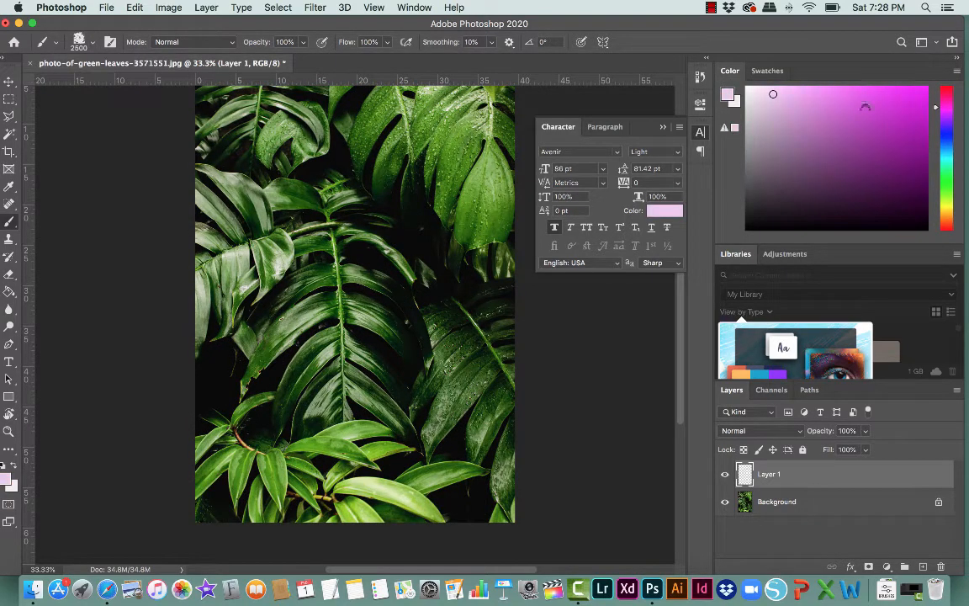
{"action": "left_click", "coordinate": [877, 91]}
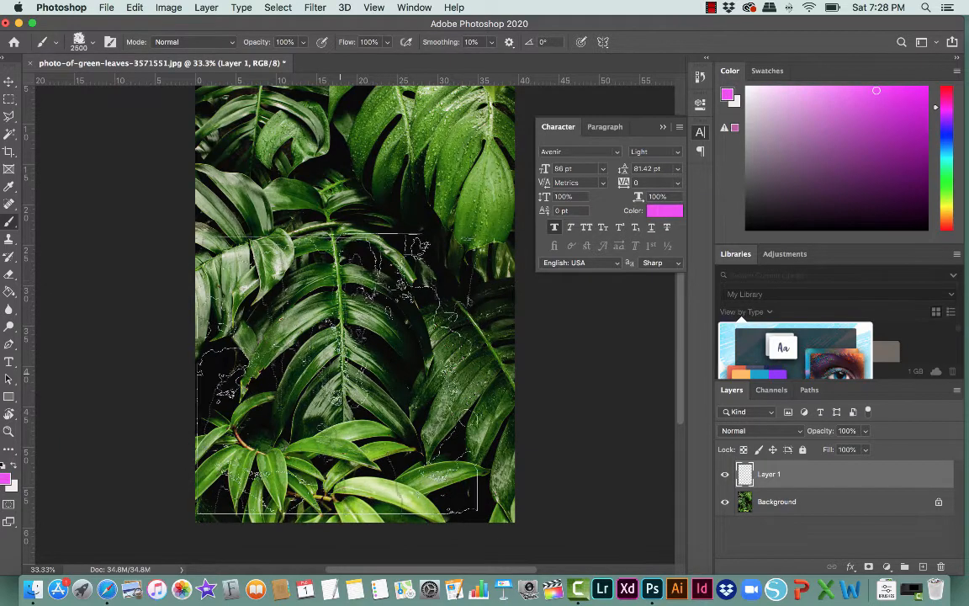
{"action": "left_click", "coordinate": [335, 380]}
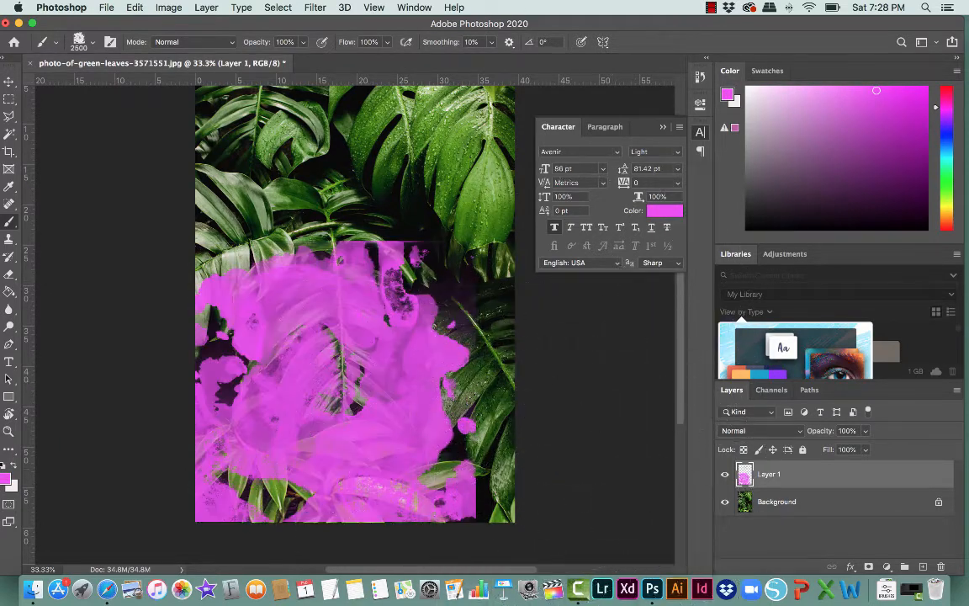
{"action": "key", "text": "super+minus"}
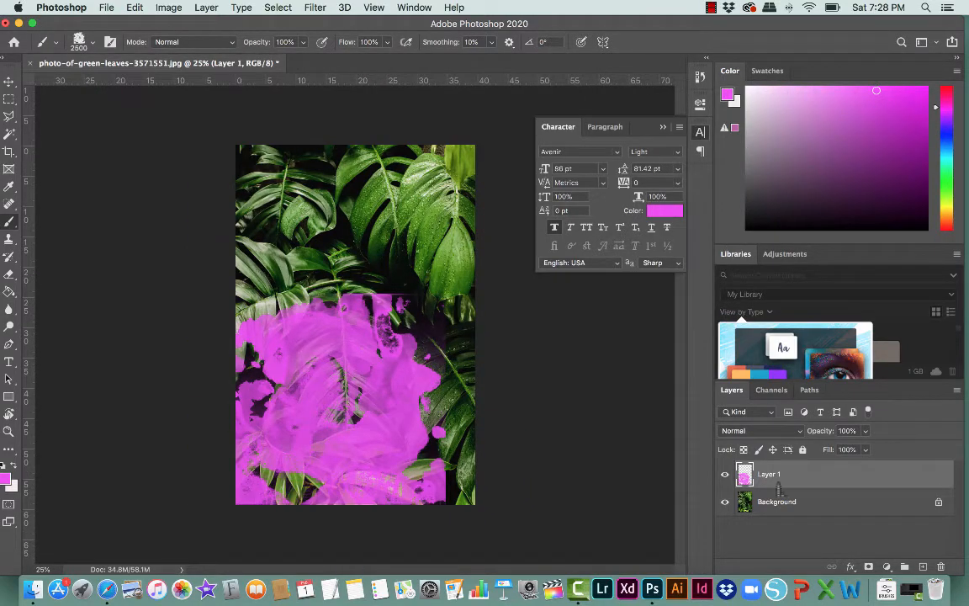
{"action": "left_click", "coordinate": [331, 396]}
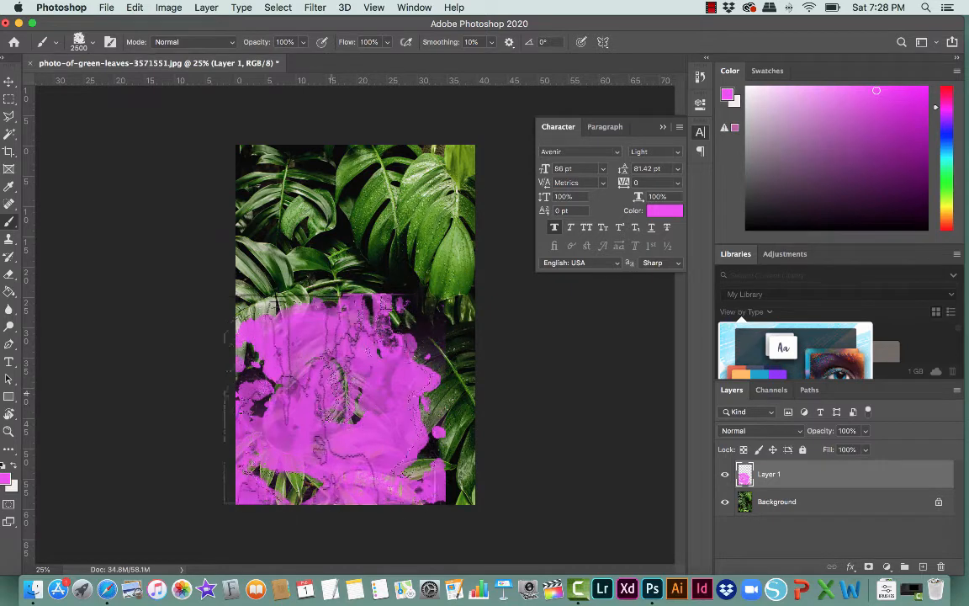
{"action": "key", "text": "super+z"}
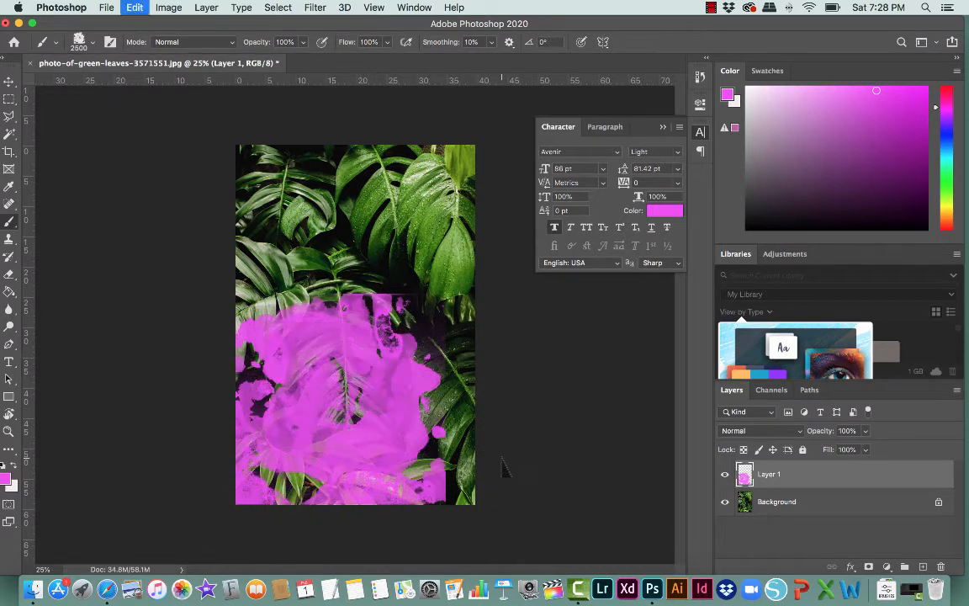
Enlarge the magenta paint on Layer 1 with Free Transform and move it to cover most of the leaf photo
{"action": "key", "text": "super+t"}
{"action": "left_click_drag", "start_coordinate": [447, 293], "coordinate": [621, 164]}
{"action": "key", "text": "Return"}
{"action": "key", "text": "b"}
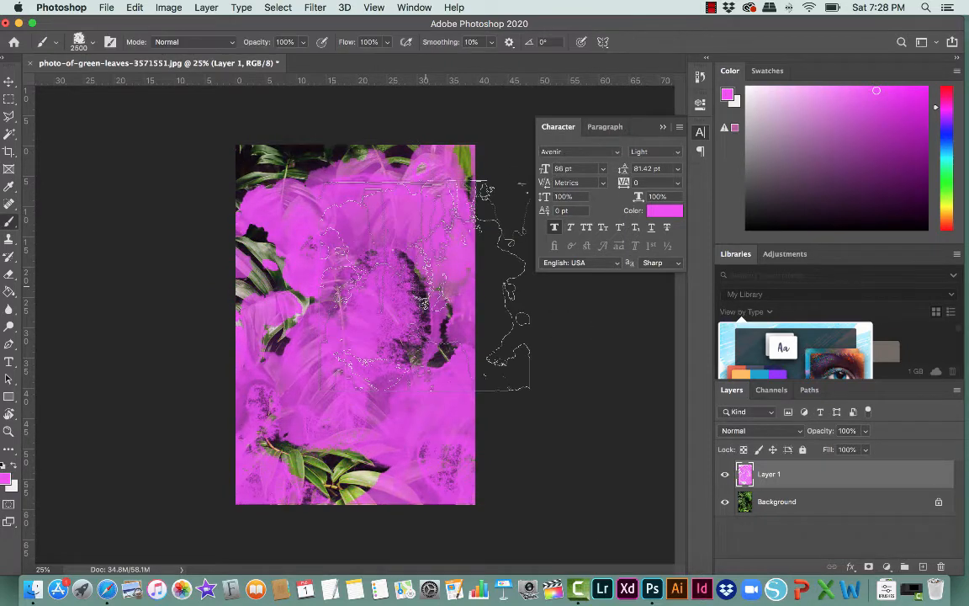
{"action": "key", "text": "ctrl+d"}
{"action": "key", "text": "v"}
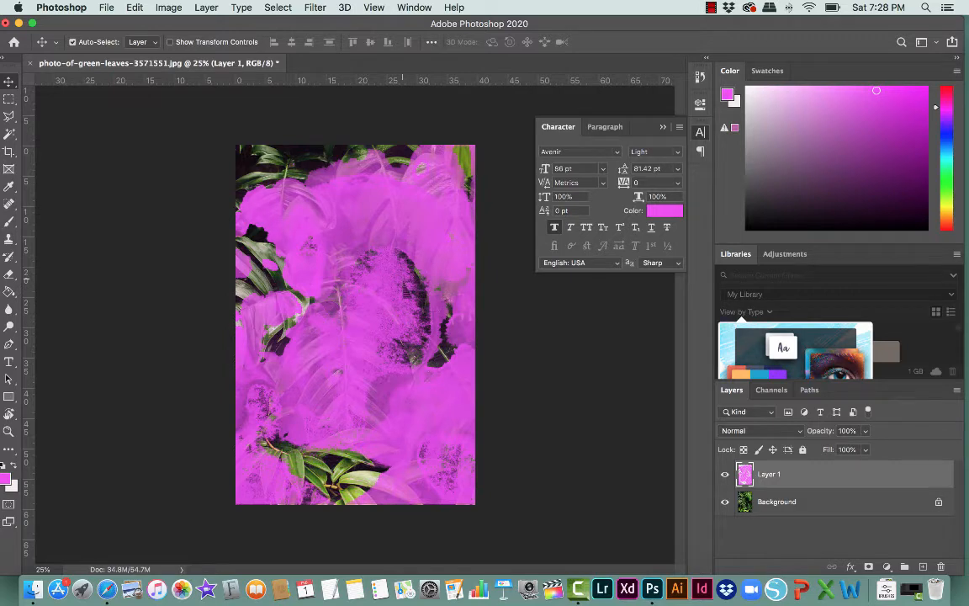
{"action": "mouse_move", "coordinate": [405, 290]}
{"action": "left_mouse_down"}
{"action": "mouse_move", "coordinate": [249, 287]}
{"action": "mouse_move", "coordinate": [431, 291]}
{"action": "mouse_move", "coordinate": [277, 290]}
{"action": "mouse_move", "coordinate": [284, 297]}
{"action": "left_mouse_up"}
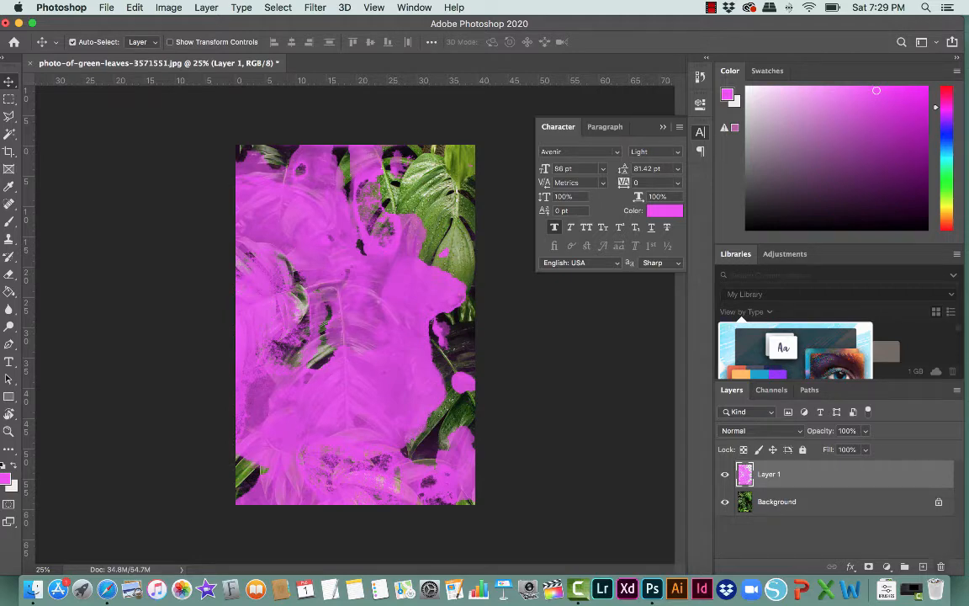
Set the blend mode of Layer 1 to Linear Light
{"action": "left_click", "coordinate": [762, 430]}
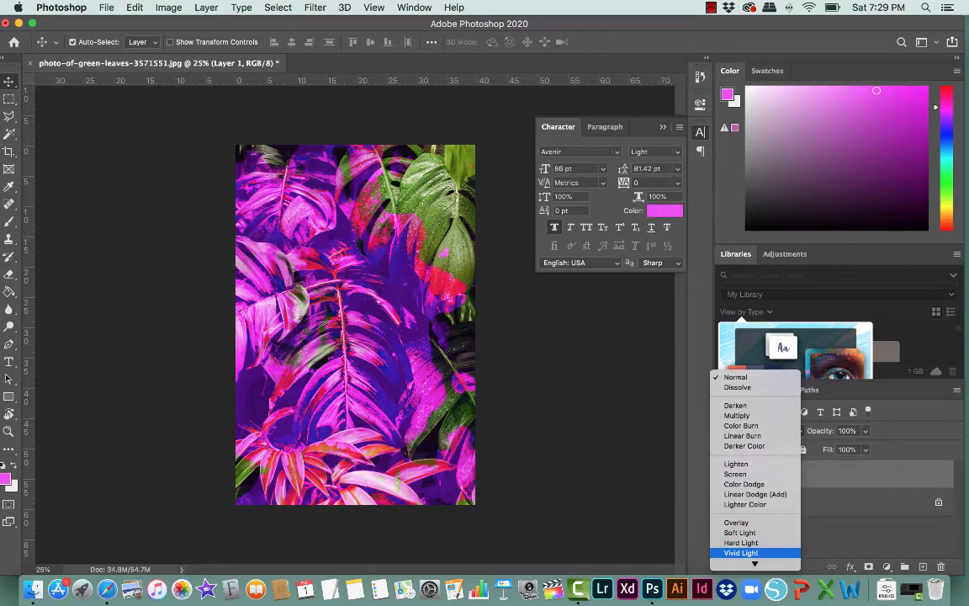
{"action": "key", "text": "Down"}
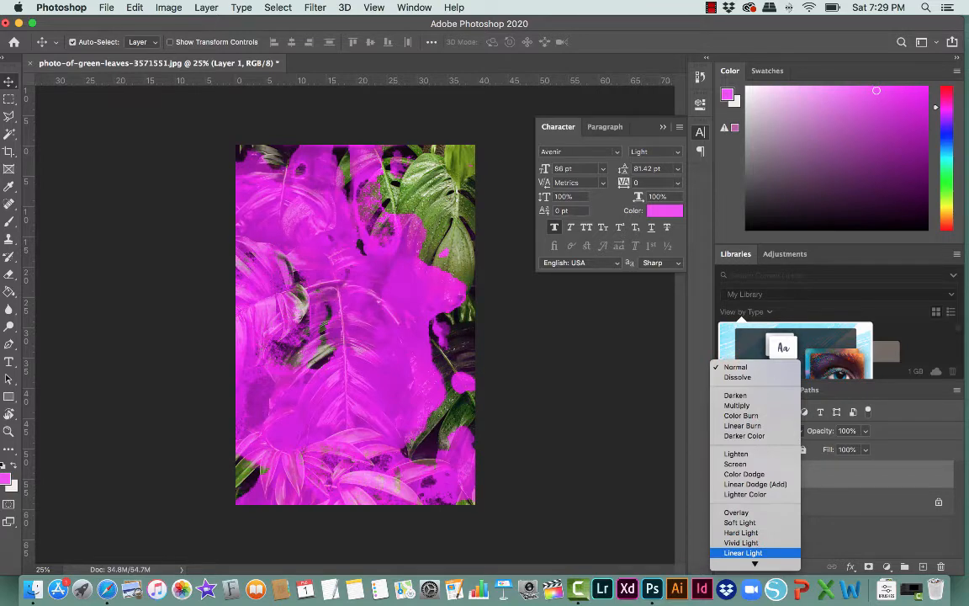
{"action": "key", "text": "Return"}
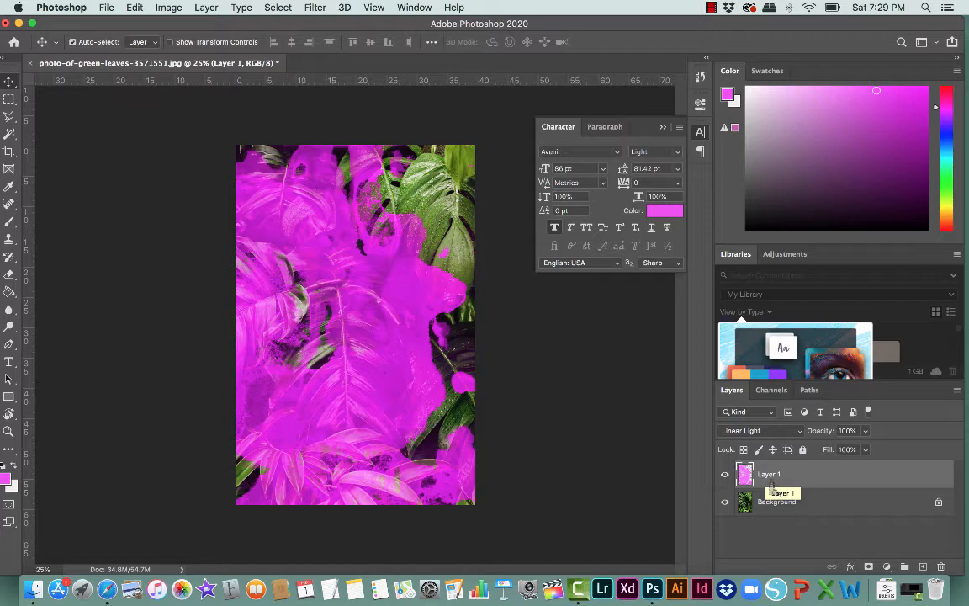
Return Layer 1's blend mode to Normal and delete the layer
{"action": "key", "text": "shift+alt+n"}
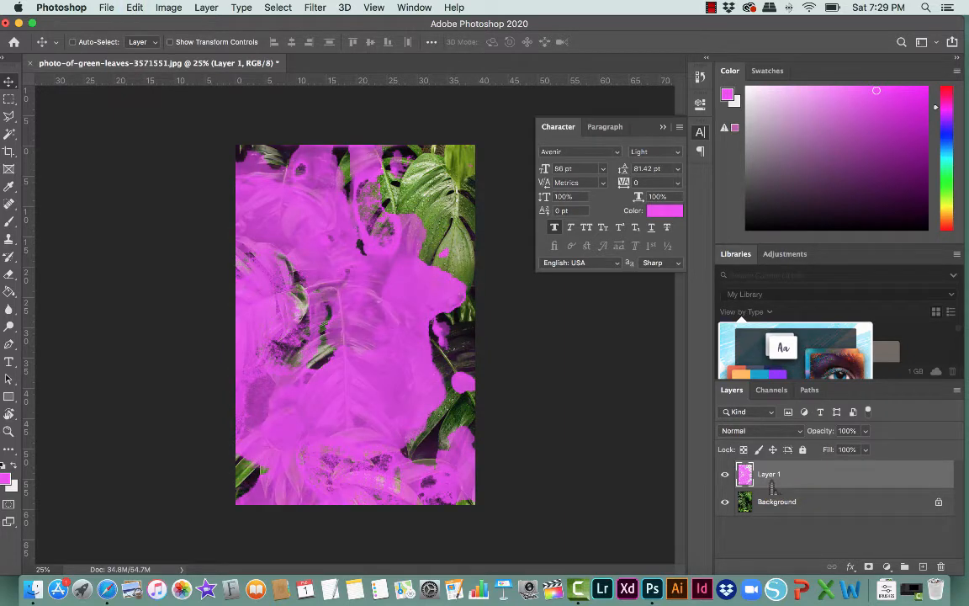
{"action": "key", "text": "Delete"}
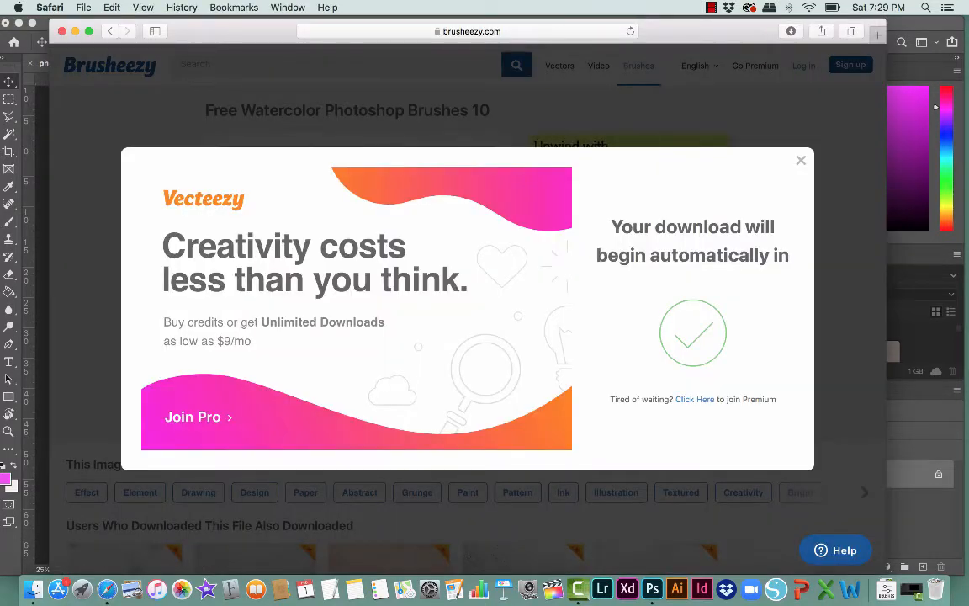
Open pexels.com in a new browser tab and search its free stock photos for cat
{"action": "key", "text": "super+t"}
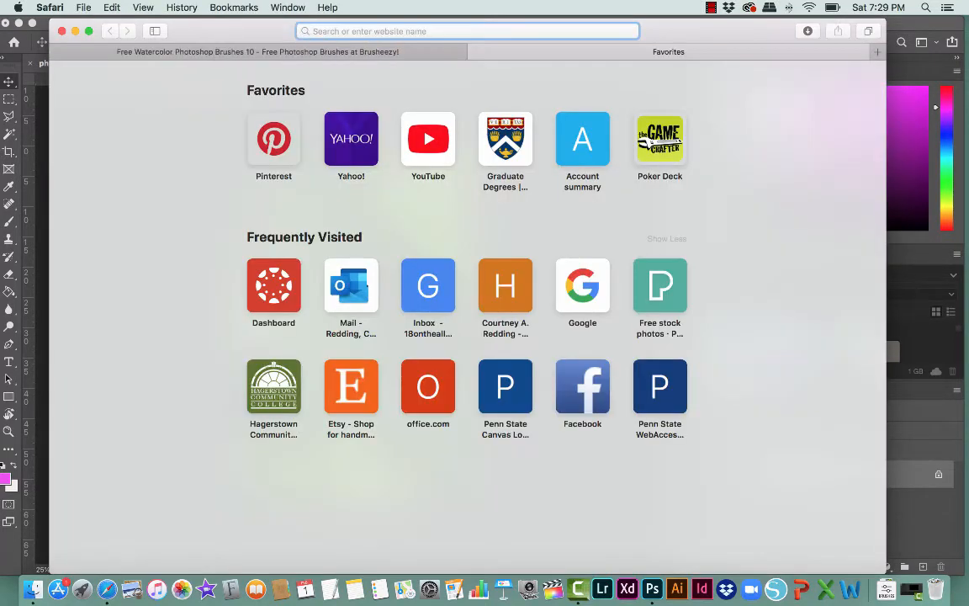
{"action": "type", "text": "pexels.com"}
{"action": "key", "text": "Return"}
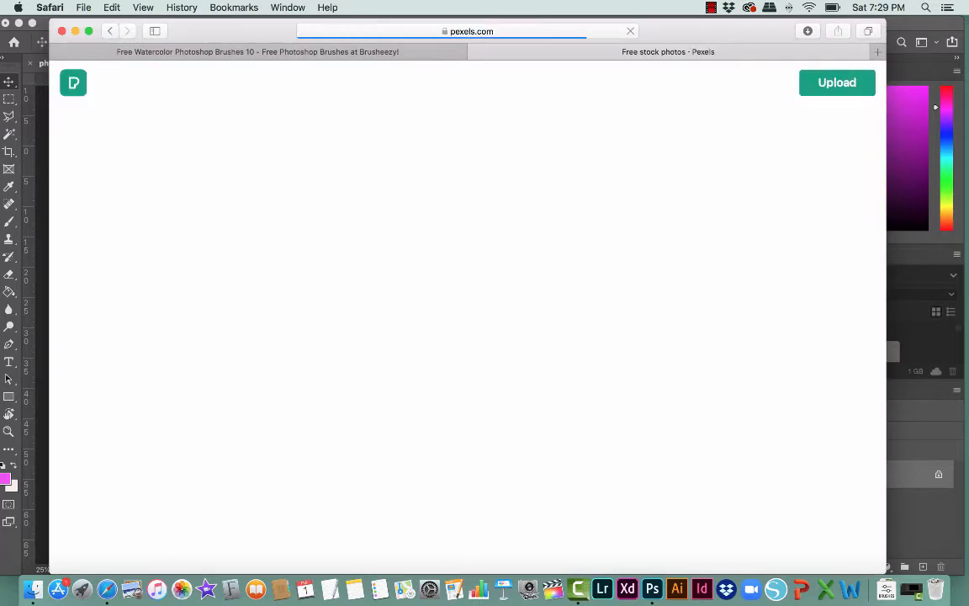
{"action": "type", "text": "cat"}
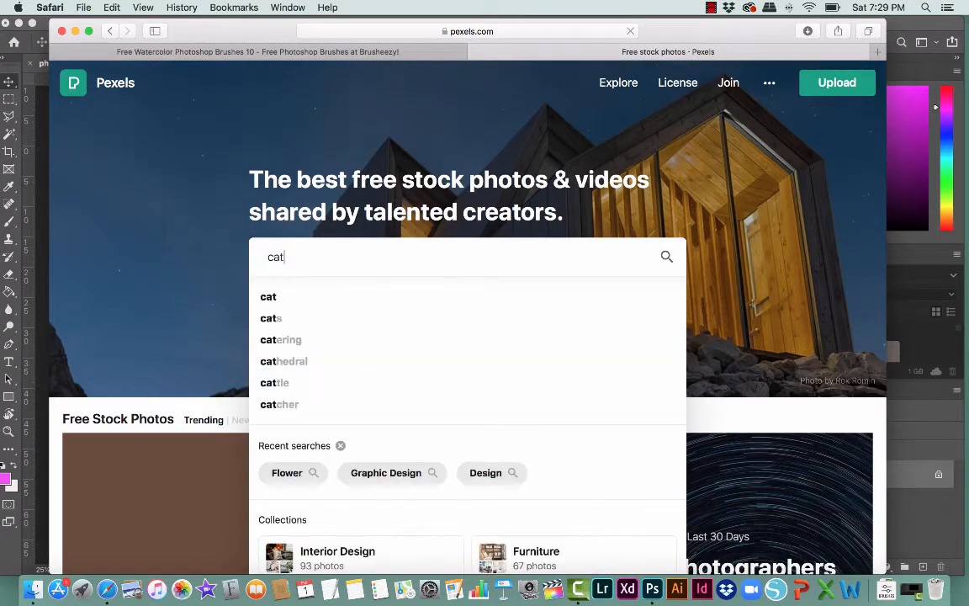
{"action": "key", "text": "Return"}
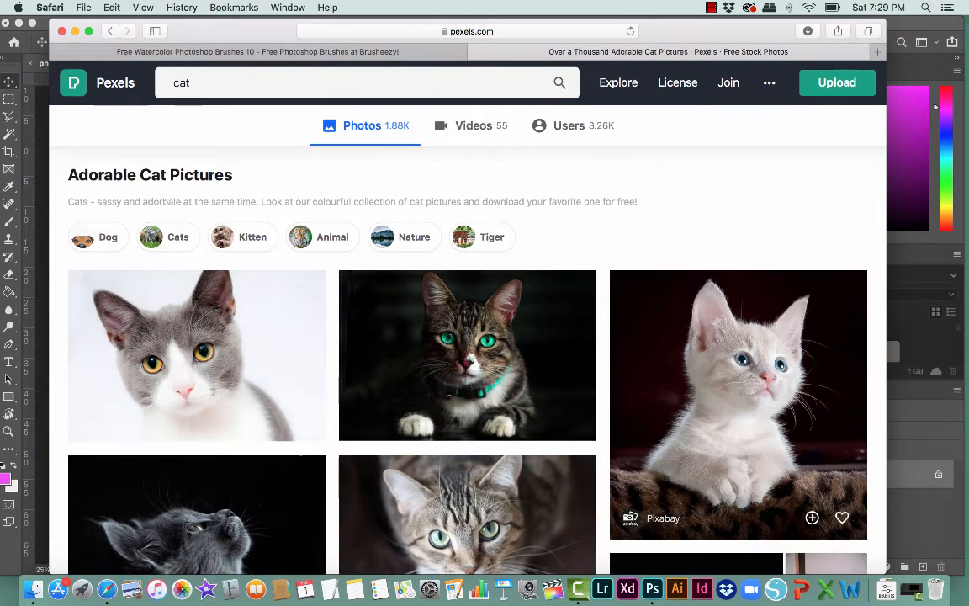
Find the photo of an orange cat sitting on a white surface in the results and download it for free
{"action": "scroll", "coordinate": [673, 388], "scroll_direction": "down", "scroll_amount": 1}
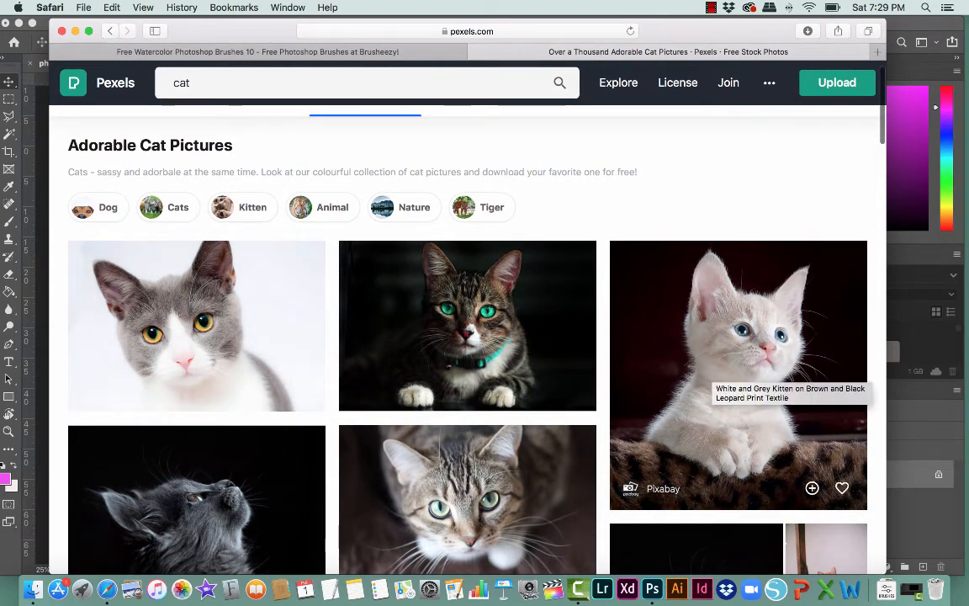
{"action": "scroll", "coordinate": [711, 383], "scroll_direction": "down", "scroll_amount": 10}
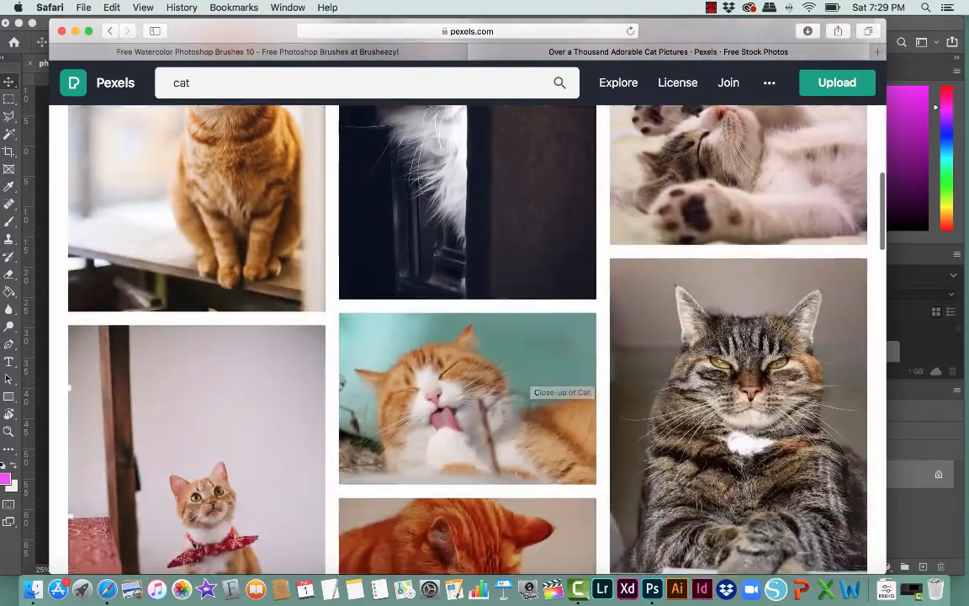
{"action": "scroll", "coordinate": [539, 370], "scroll_direction": "down", "scroll_amount": 5}
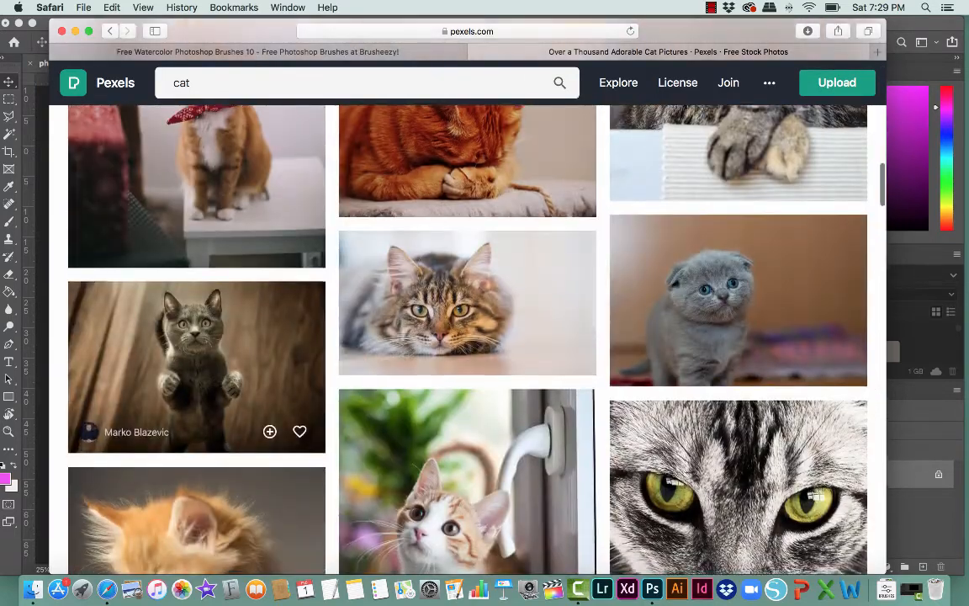
{"action": "scroll", "coordinate": [197, 370], "scroll_direction": "down", "scroll_amount": 11}
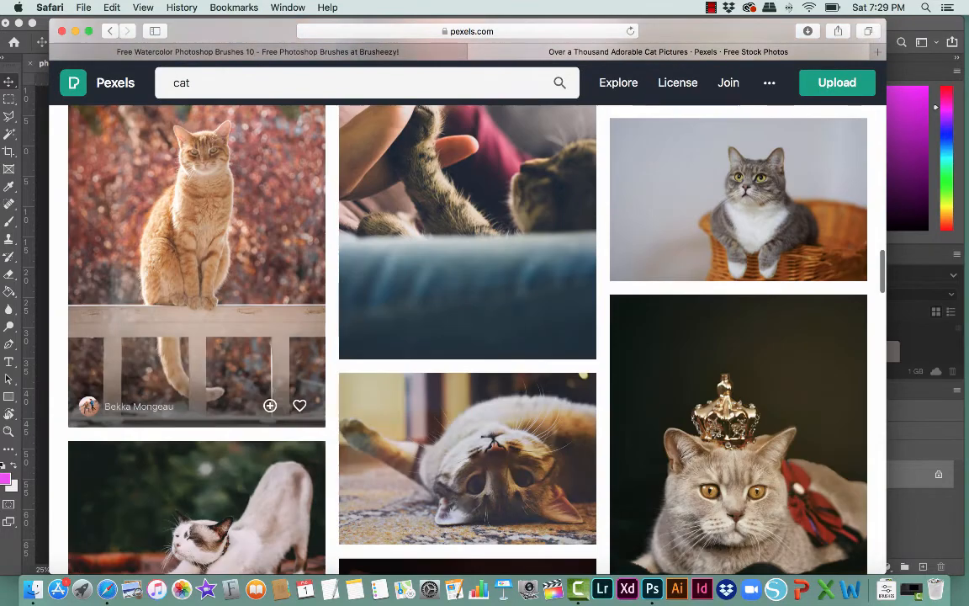
{"action": "scroll", "coordinate": [196, 370], "scroll_direction": "down", "scroll_amount": 6}
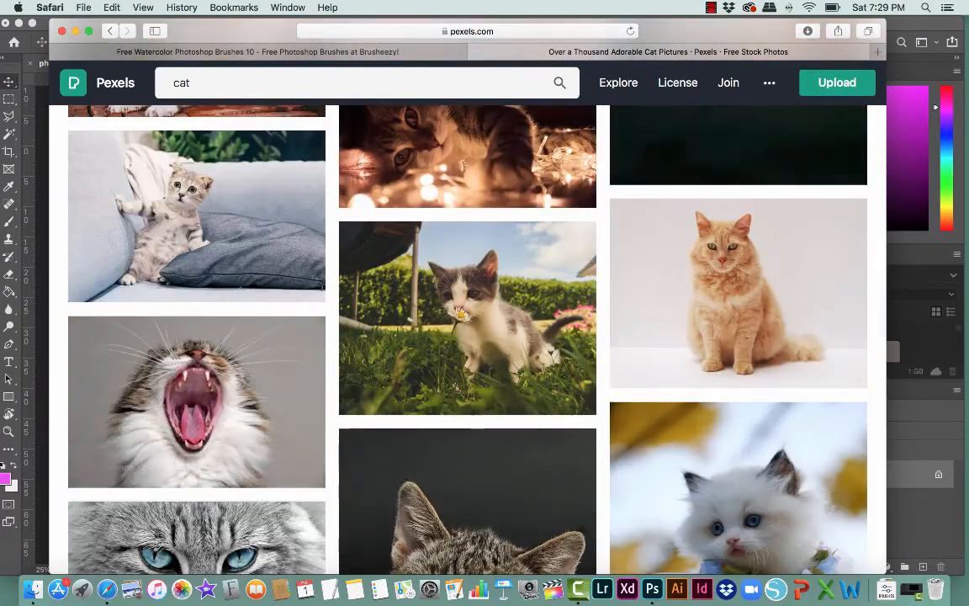
{"action": "left_click", "coordinate": [660, 244]}
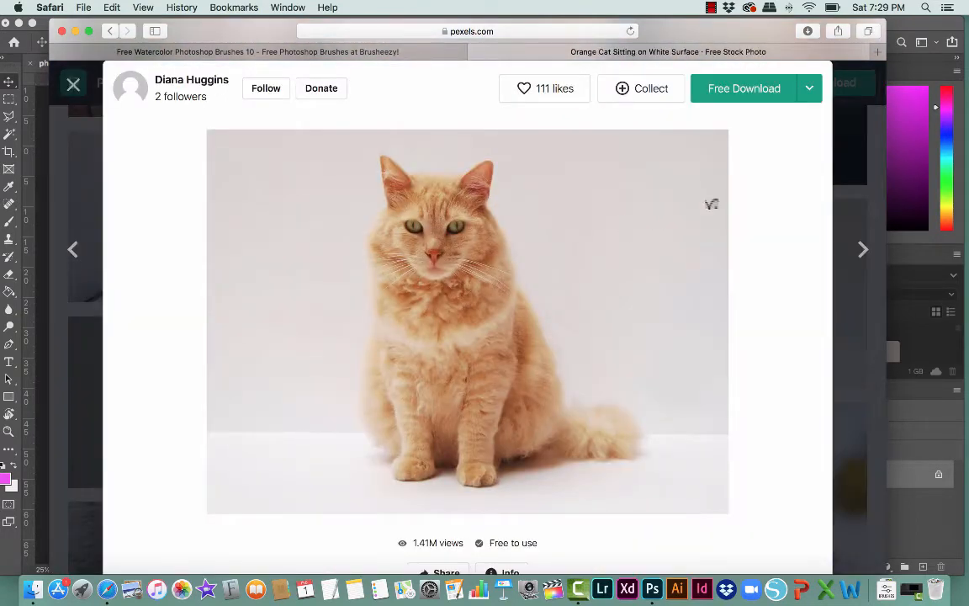
{"action": "left_click", "coordinate": [744, 88]}
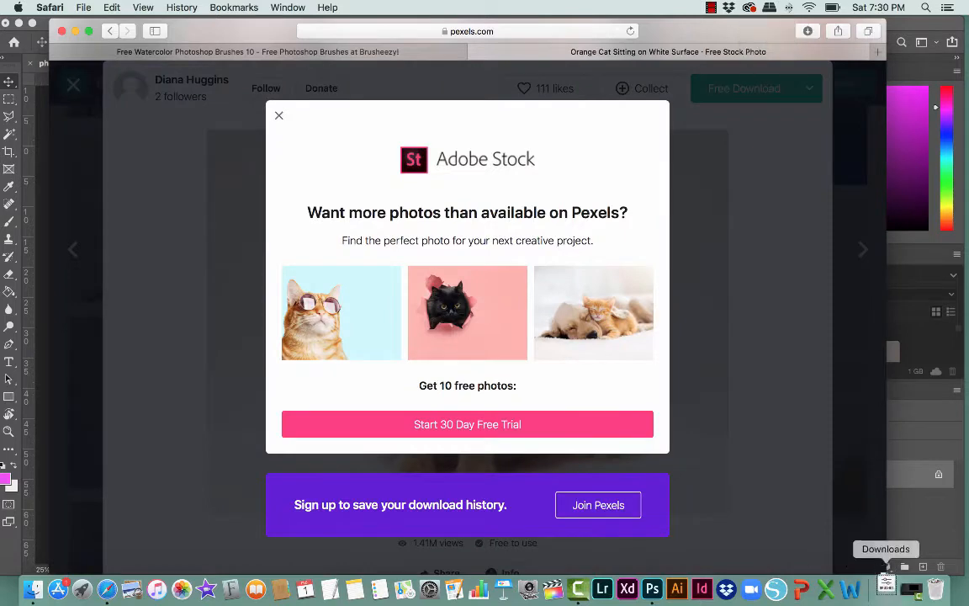
Open the downloaded adorable-animal-animal-photography-cat-615369.jpg in Photoshop as its own document
{"action": "left_click", "coordinate": [886, 590]}
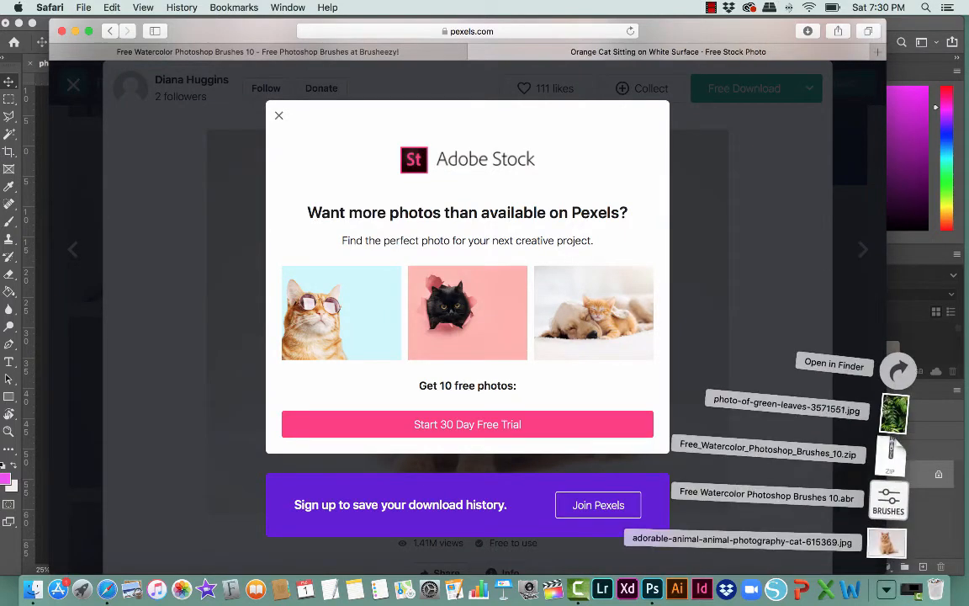
{"action": "left_click_drag", "start_coordinate": [891, 539], "coordinate": [653, 587]}
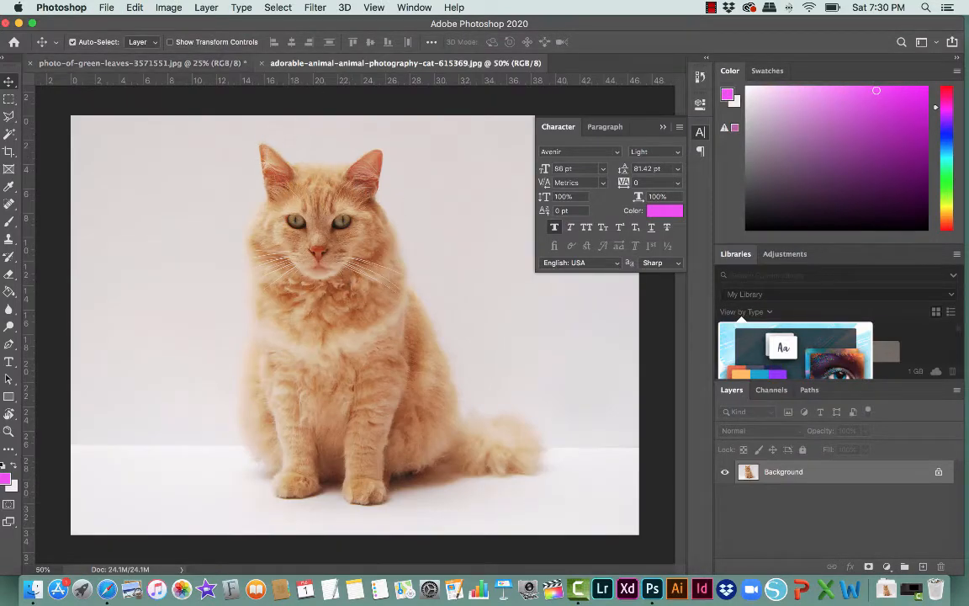
{"action": "left_click", "coordinate": [143, 63]}
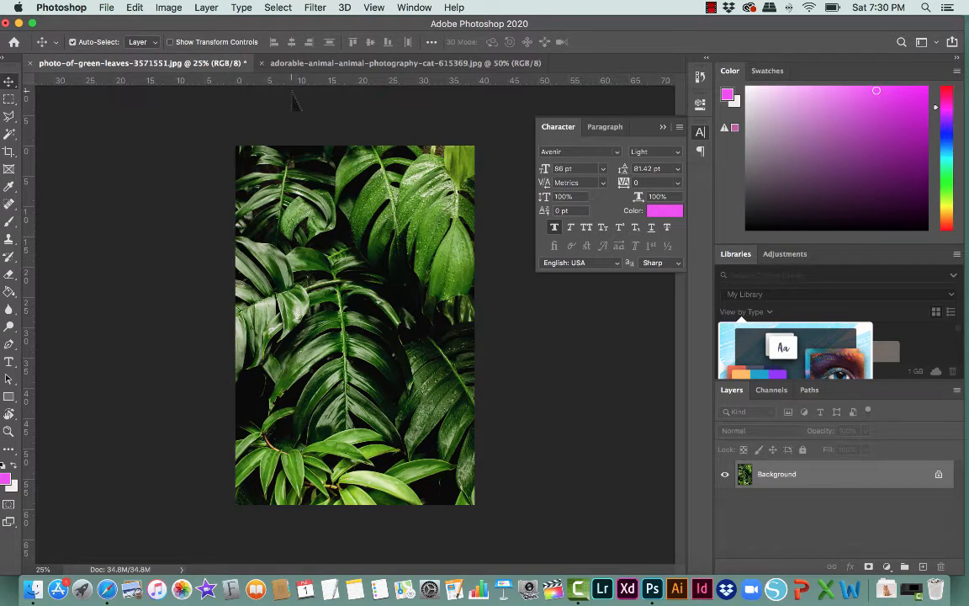
{"action": "left_click", "coordinate": [278, 63]}
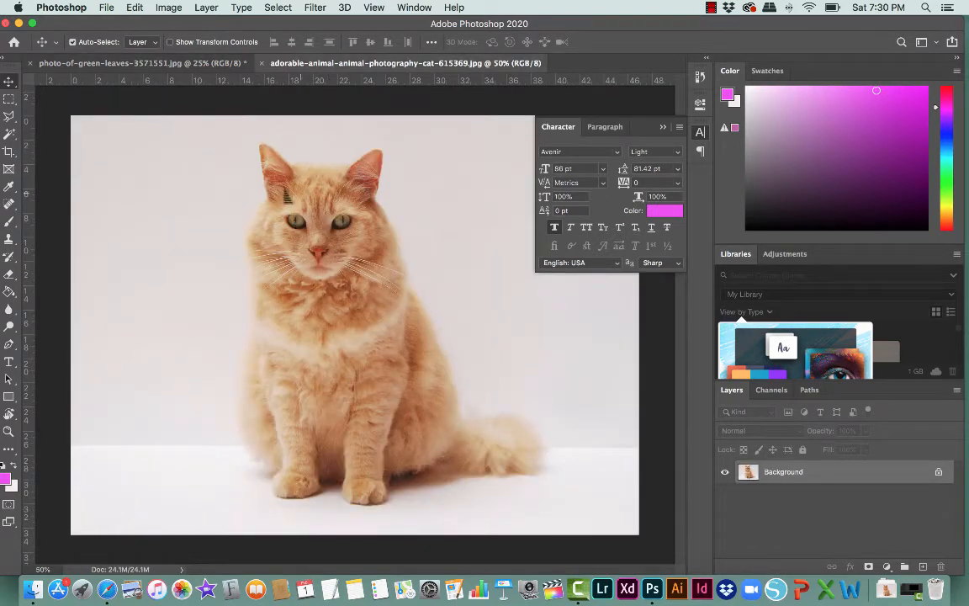
Select the whole pale background around the cat with the Magic Wand, adding the missed floor areas, and collapse the text character settings
{"action": "key", "text": "w"}
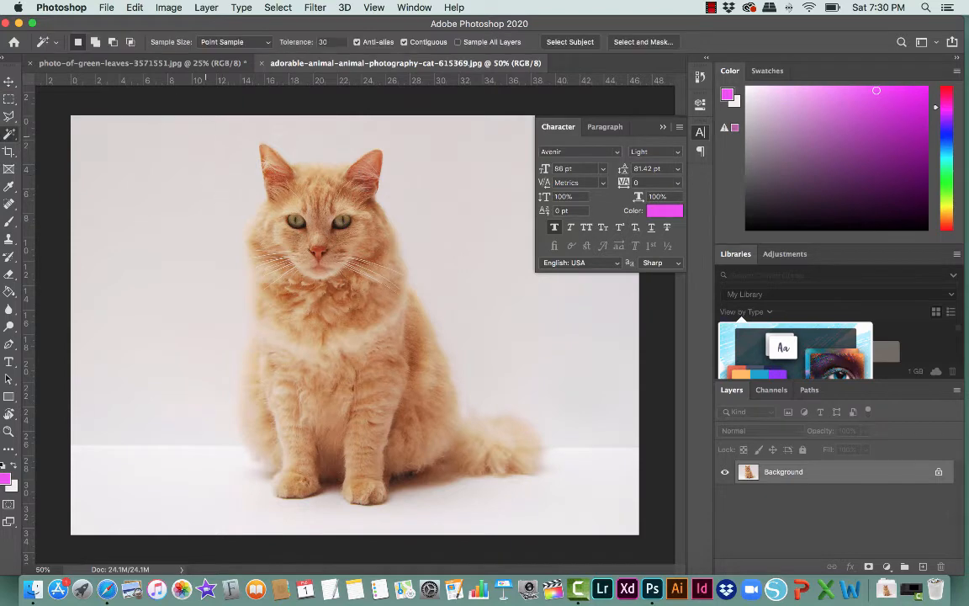
{"action": "left_click", "coordinate": [91, 170]}
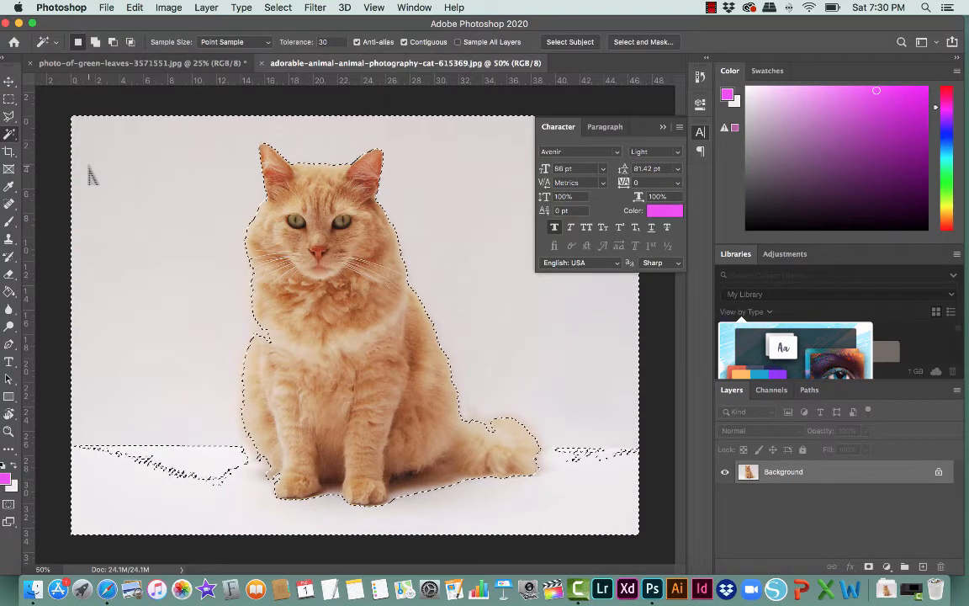
{"action": "left_click", "coordinate": [160, 459], "text": "shift"}
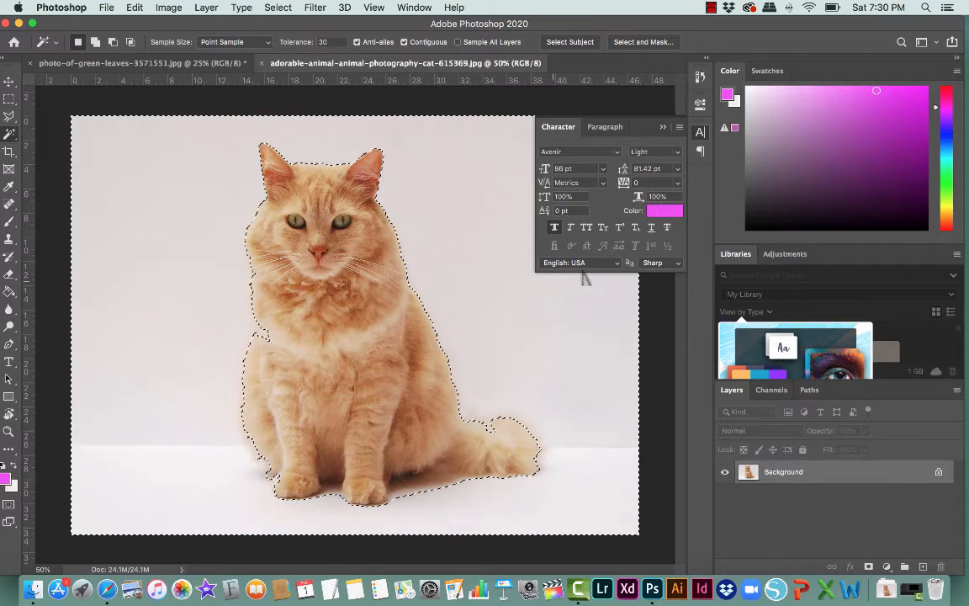
{"action": "left_click", "coordinate": [663, 128]}
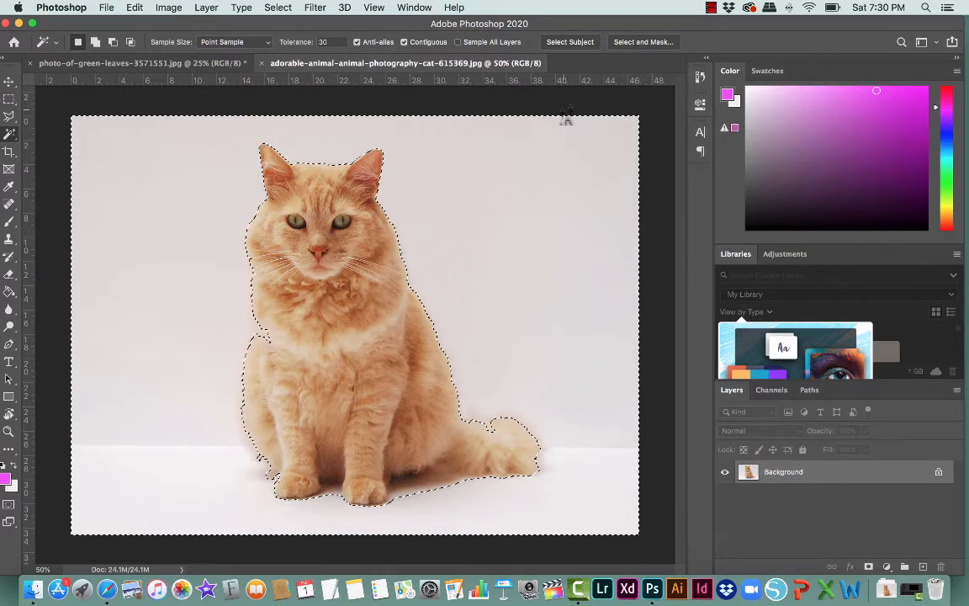
Invert the selection so that it covers the cat, and paste a copy of the cat into the leaf photo document
{"action": "key", "text": "shift"}
{"action": "key", "text": "shift+super+i"}
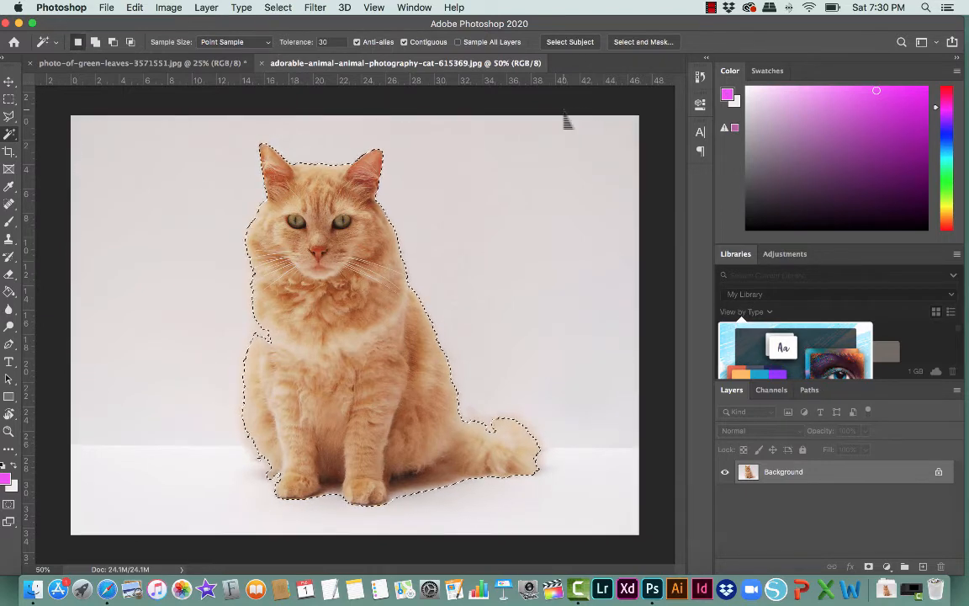
{"action": "key", "text": "shift"}
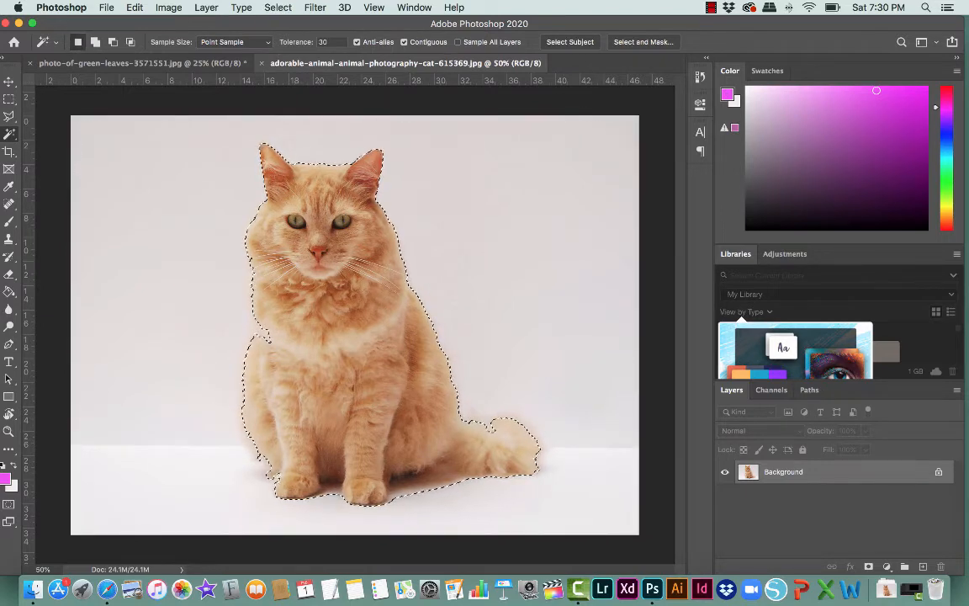
{"action": "key", "text": "super+z"}
{"action": "left_click", "coordinate": [277, 8]}
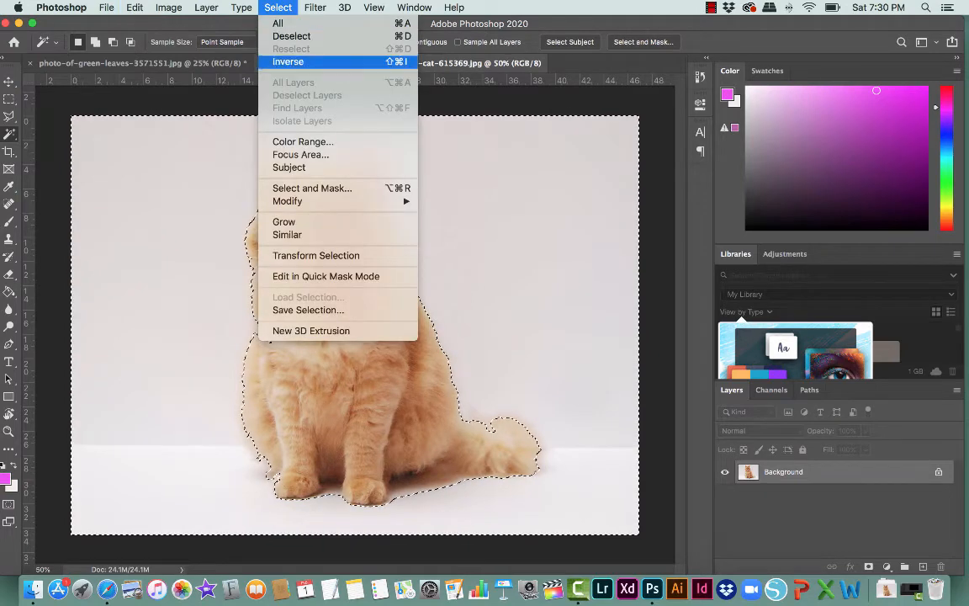
{"action": "left_click", "coordinate": [288, 62]}
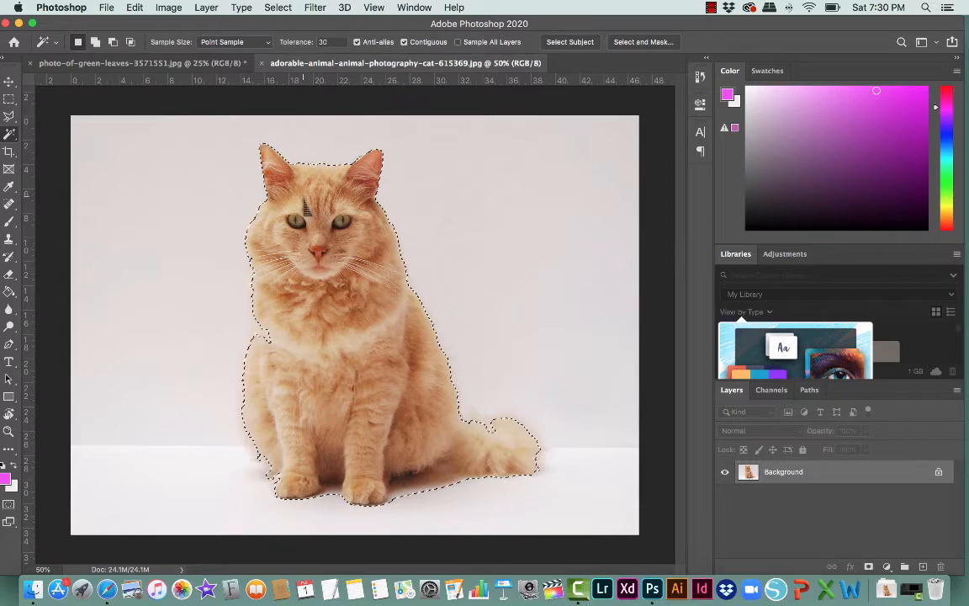
{"action": "key", "text": "ctrl+Tab"}
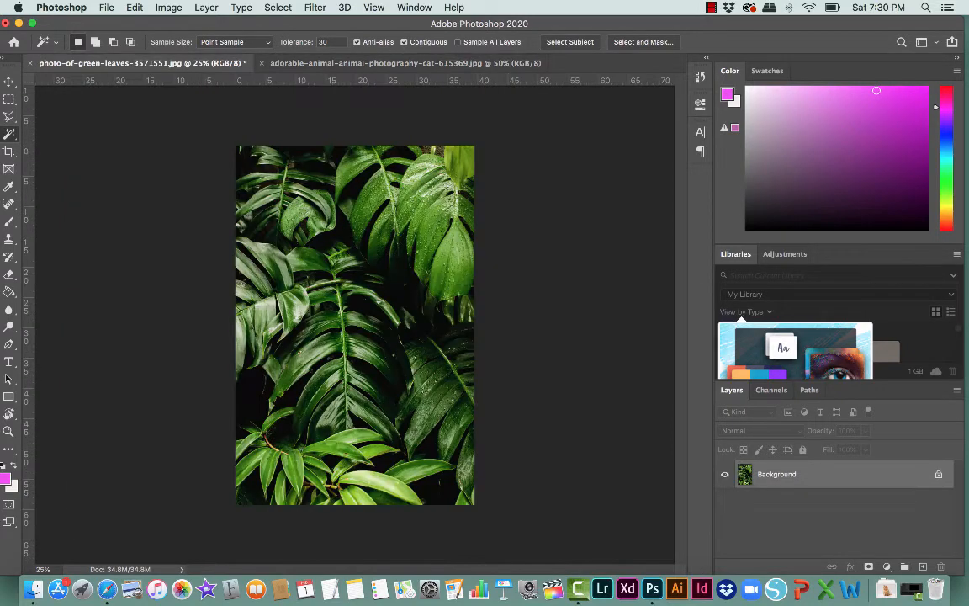
{"action": "key", "text": "ctrl+v"}
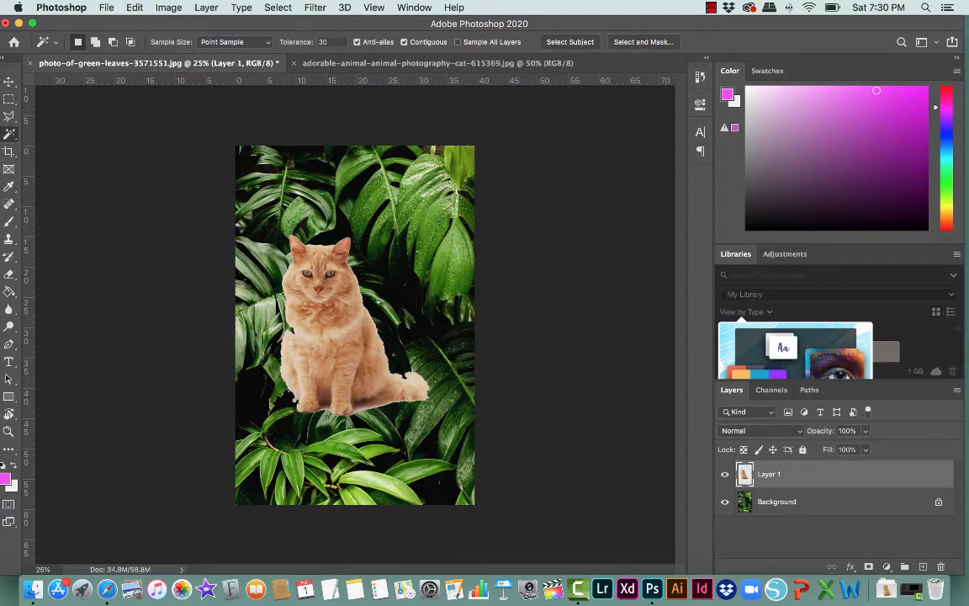
{"action": "left_click", "coordinate": [135, 8]}
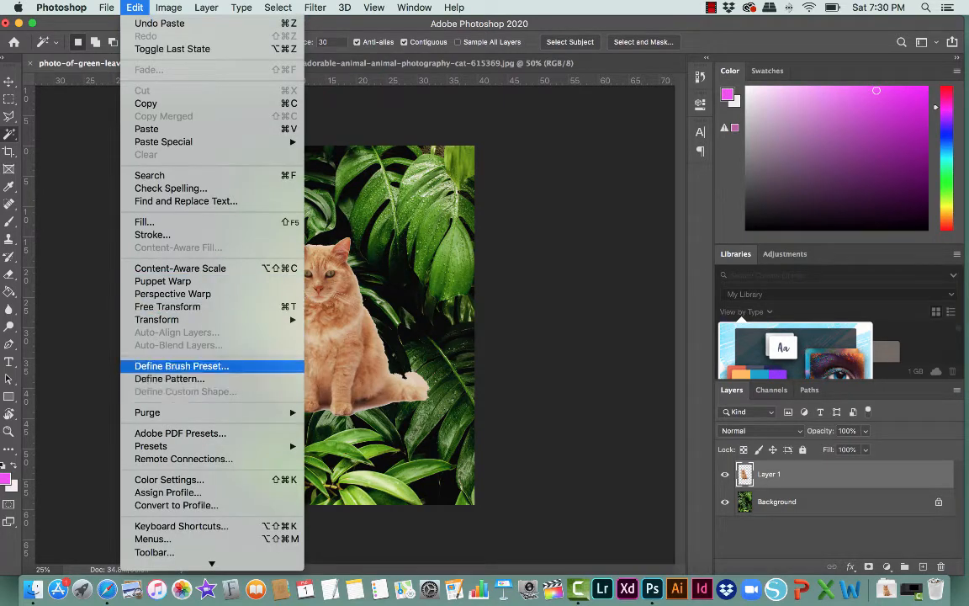
{"action": "left_click", "coordinate": [182, 366]}
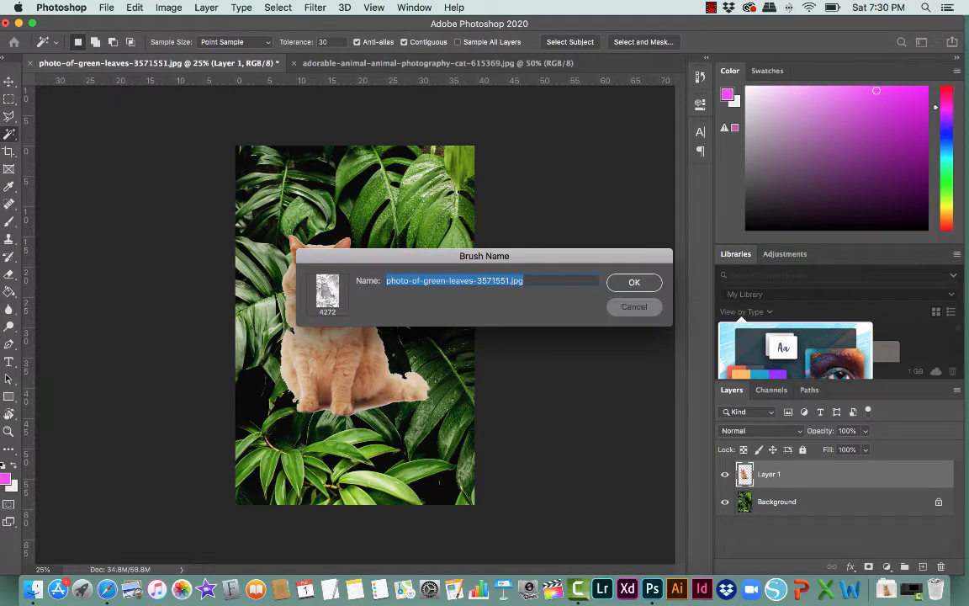
{"action": "key", "text": "Return"}
{"action": "key", "text": "super+t"}
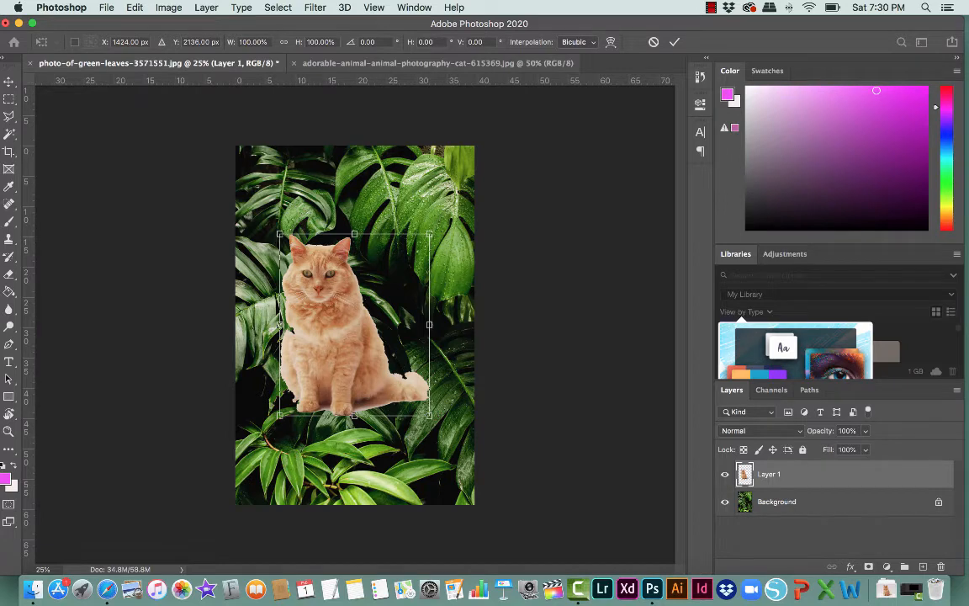
{"action": "key", "text": "Escape"}
Create a new white 1782 x 2162 px document at 72 ppi from the Clipboard preset and paste the cat into it
{"action": "key", "text": "super+n"}
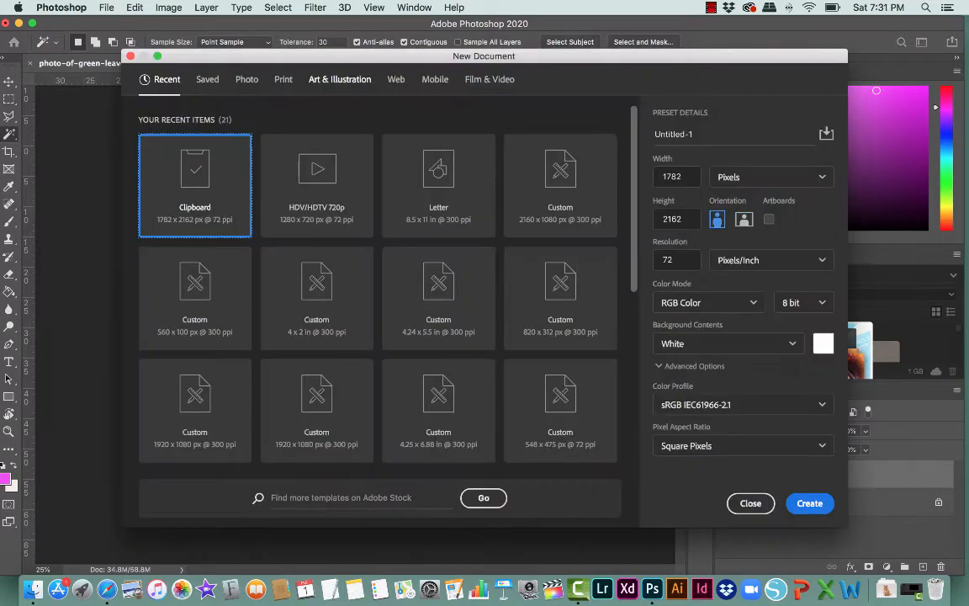
{"action": "key", "text": "Return"}
{"action": "key", "text": "super+v"}
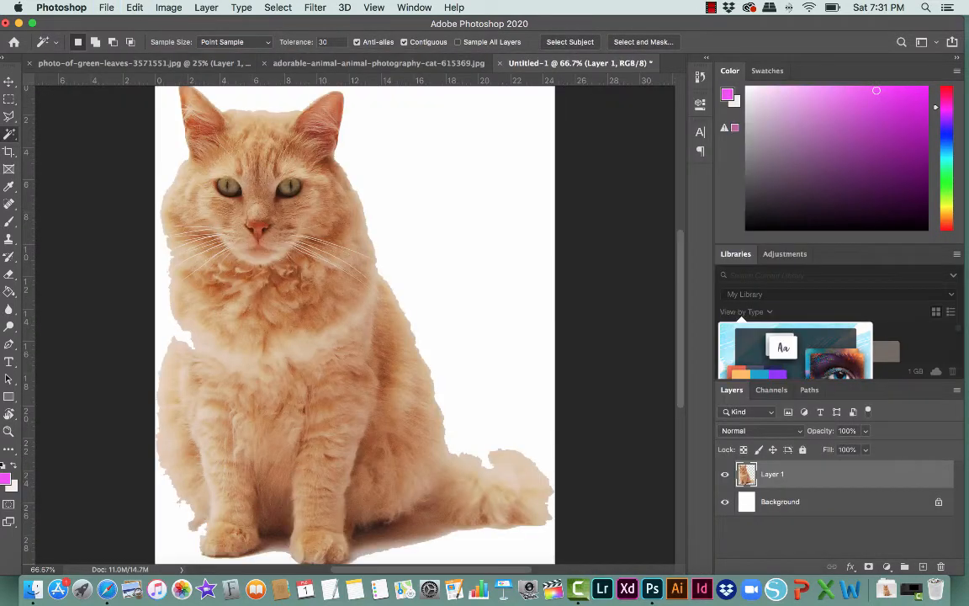
Define a brush preset from the cat in the new document and name it cat1
{"action": "left_click", "coordinate": [135, 8]}
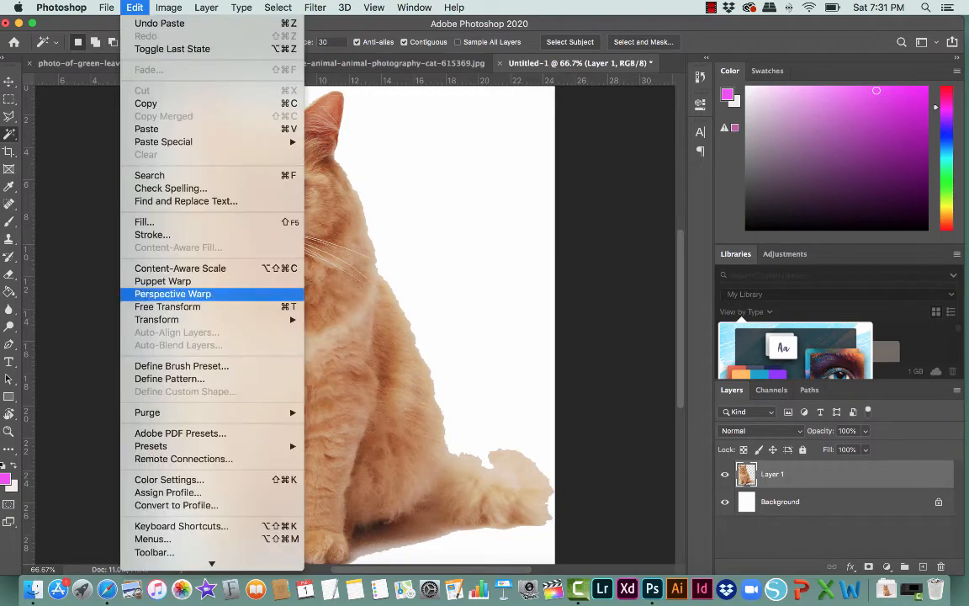
{"action": "key", "text": "Return"}
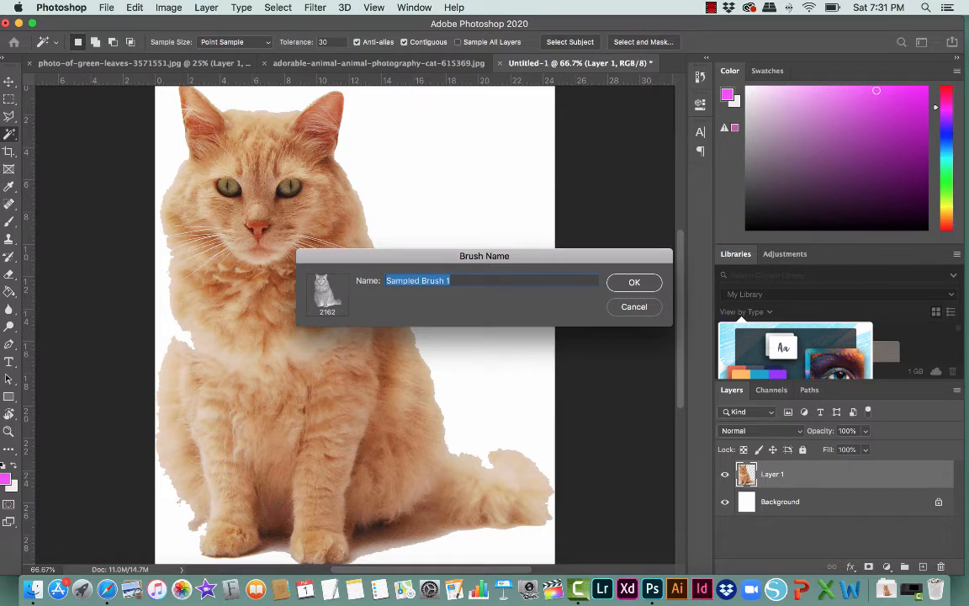
{"action": "type", "text": "cat1"}
{"action": "key", "text": "Return"}
Try the cat-shaped brush in magenta over the lower part of Layer 1 in the leaf photo and undo the stamp
{"action": "key", "text": "b"}
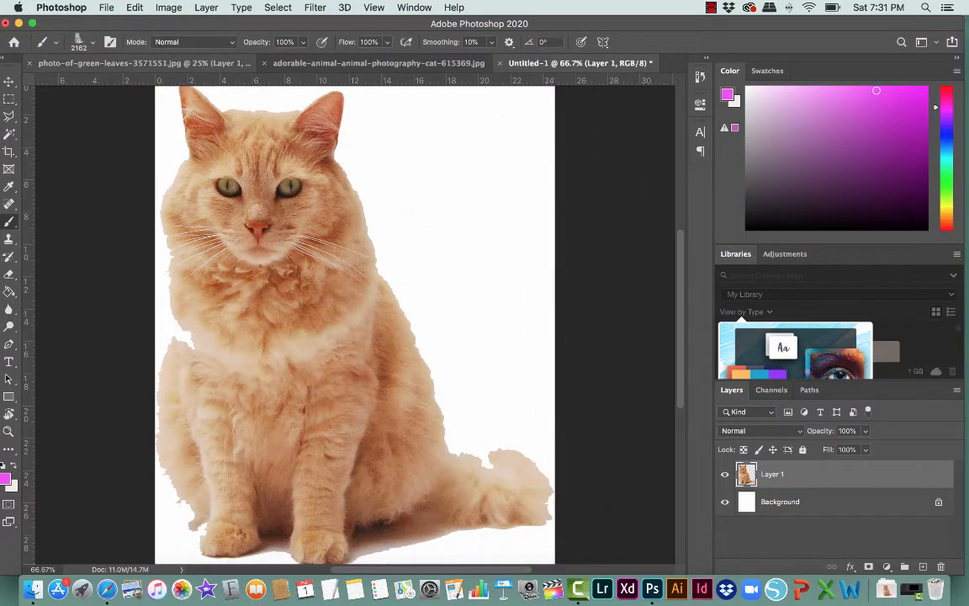
{"action": "left_click", "coordinate": [143, 63]}
{"action": "left_click", "coordinate": [313, 394]}
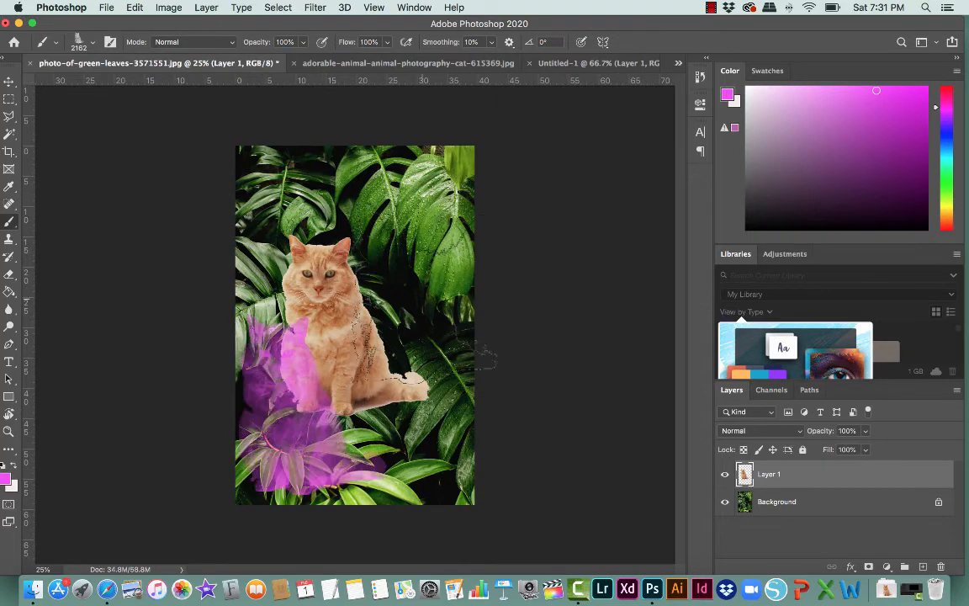
{"action": "key", "text": "ctrl+z"}
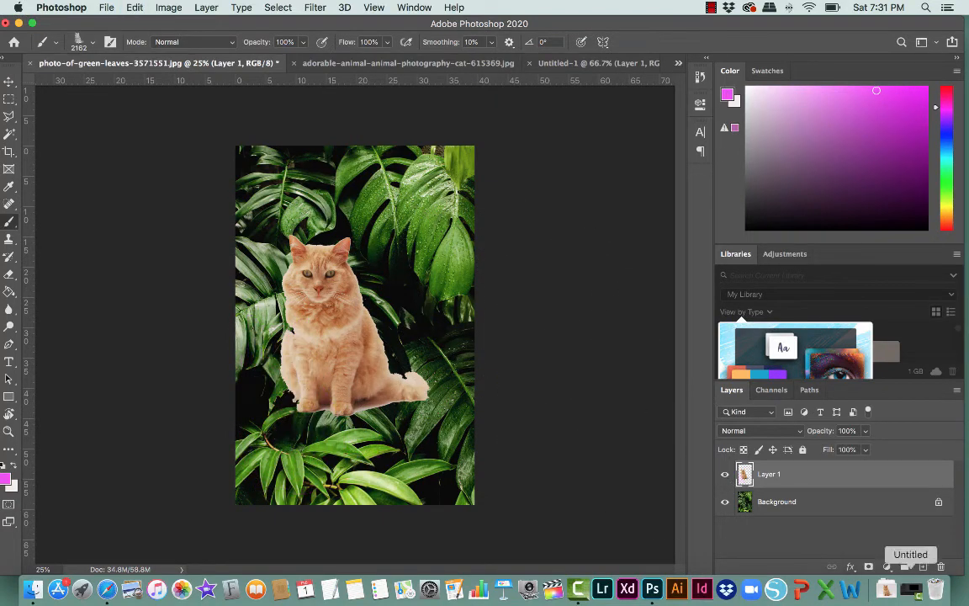
Add a new empty layer above Layer 1 in the leaf photo and hide Layer 1
{"action": "key", "text": "ctrl+shift+alt+n"}
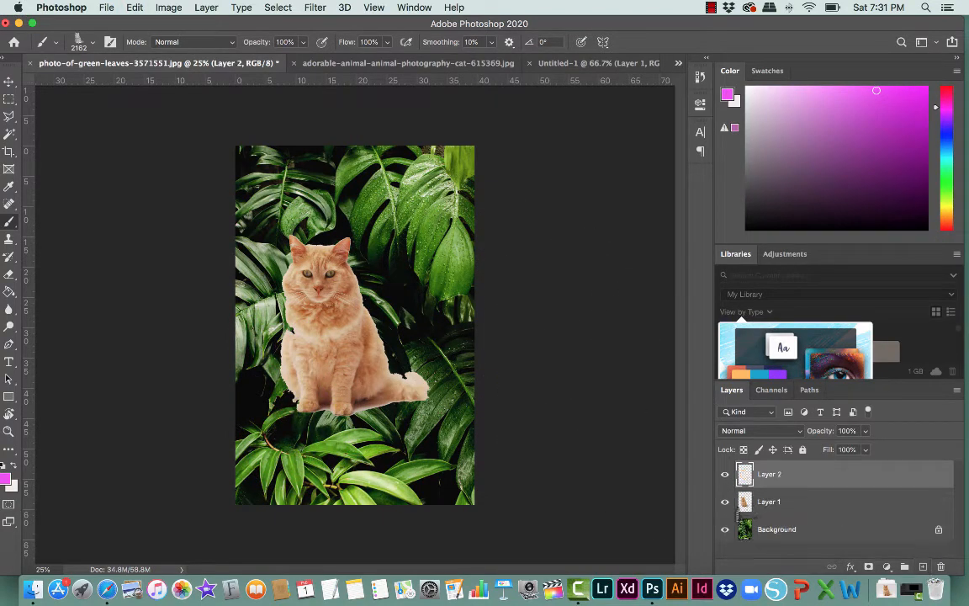
{"action": "left_click", "coordinate": [726, 502]}
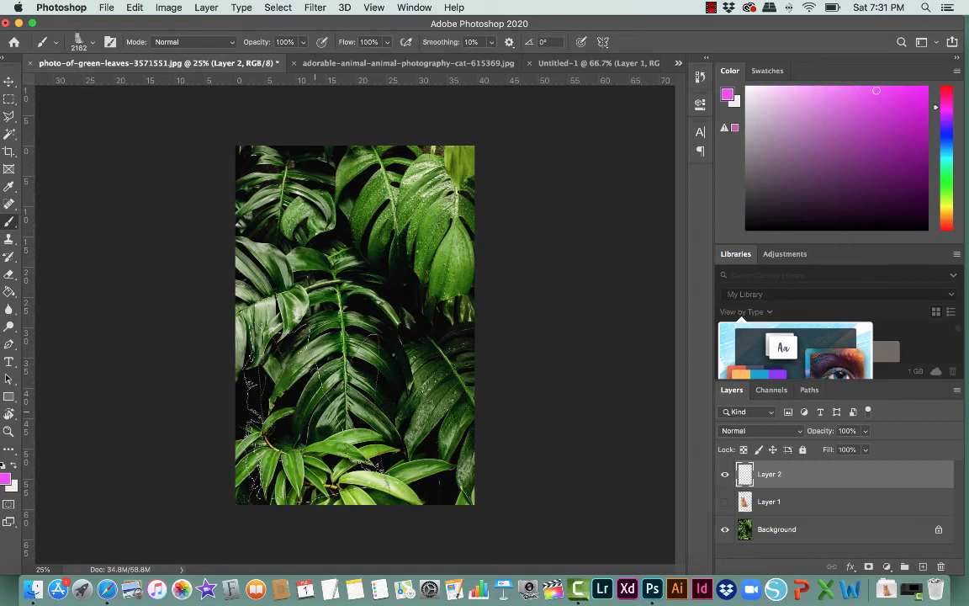
Try separate magenta stamps of the cat brush on Layer 2 and undo them
{"action": "left_click", "coordinate": [318, 407]}
{"action": "left_click", "coordinate": [368, 335]}
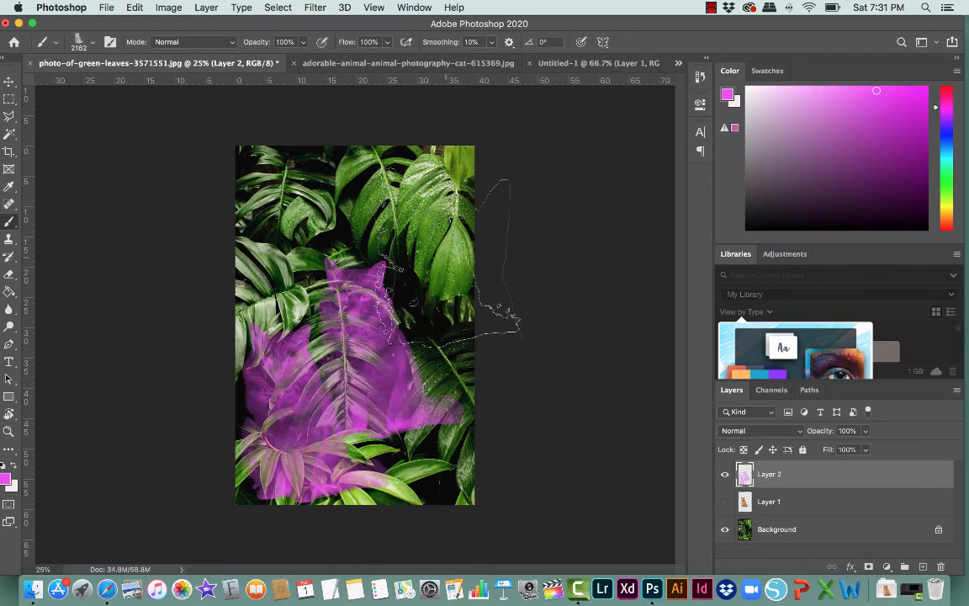
{"action": "left_click", "coordinate": [447, 258]}
{"action": "key", "text": "ctrl+z"}
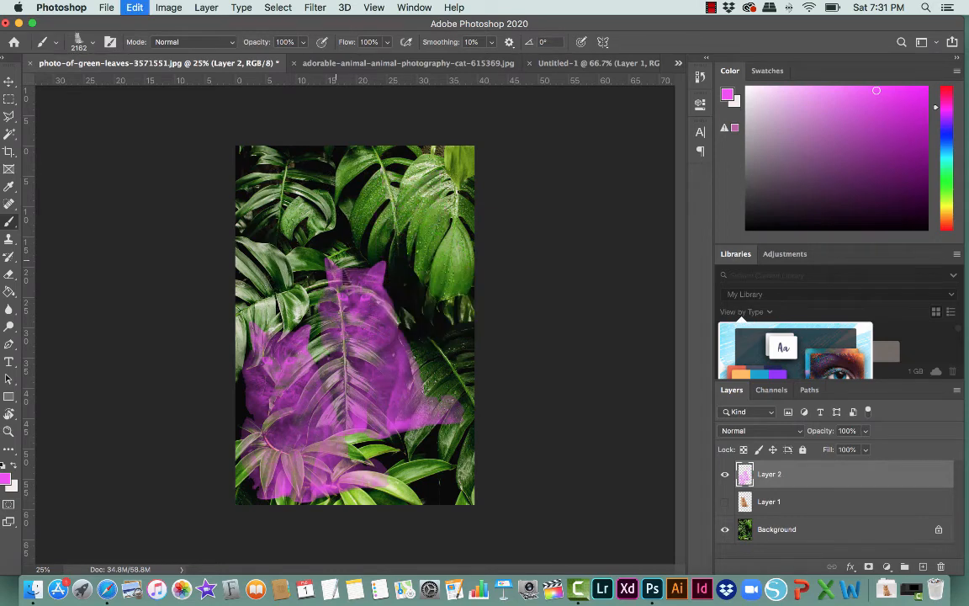
{"action": "key", "text": "ctrl+z"}
{"action": "key", "text": "ctrl+z"}
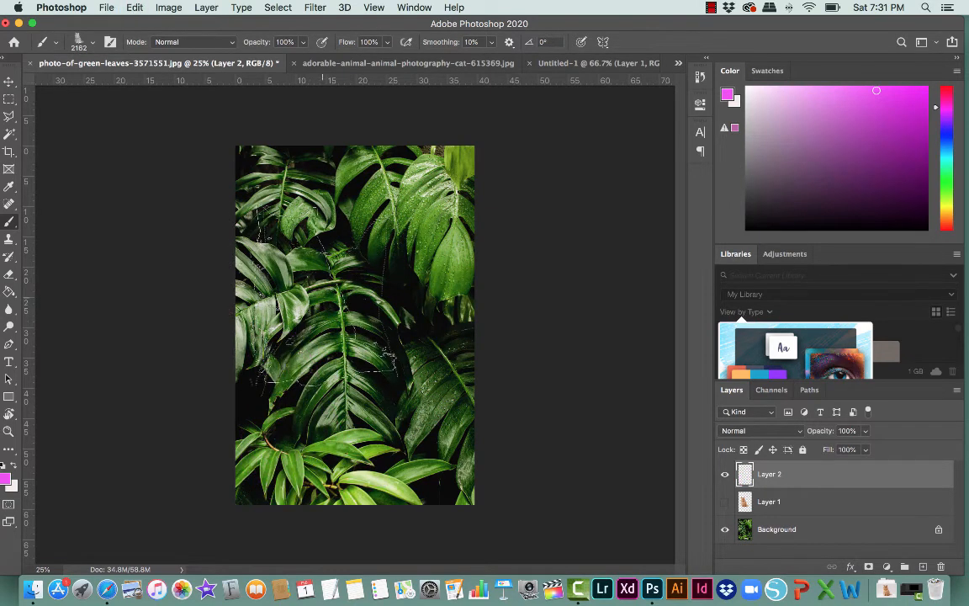
Paint a continuous magenta stroke with the cat brush across Layer 2, and stamp one mint-green cat over the left end of it
{"action": "mouse_move", "coordinate": [320, 294]}
{"action": "left_mouse_down"}
{"action": "mouse_move", "coordinate": [358, 328]}
{"action": "mouse_move", "coordinate": [371, 353]}
{"action": "mouse_move", "coordinate": [412, 370]}
{"action": "mouse_move", "coordinate": [463, 362]}
{"action": "mouse_move", "coordinate": [538, 396]}
{"action": "left_mouse_up"}
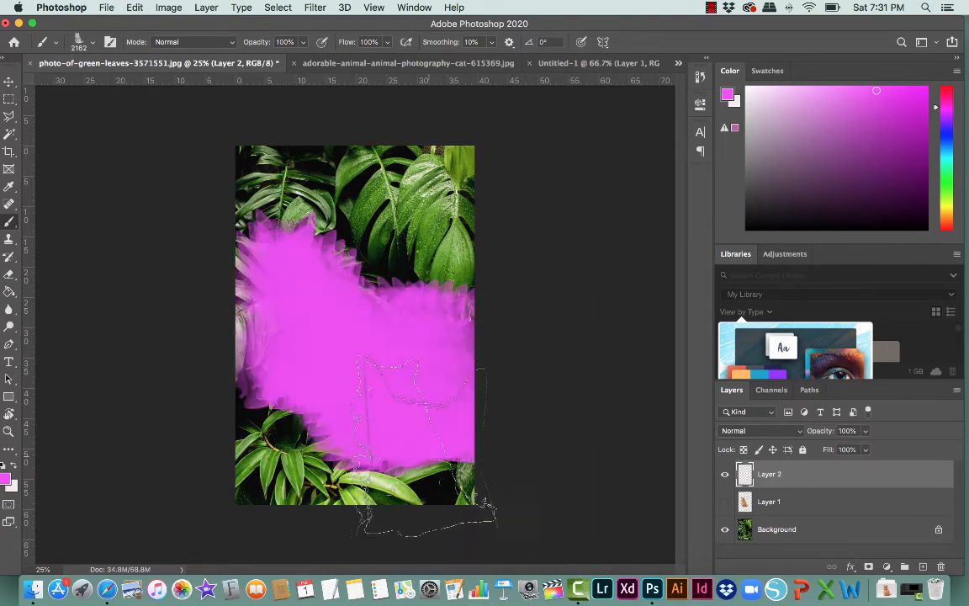
{"action": "left_click", "coordinate": [946, 166]}
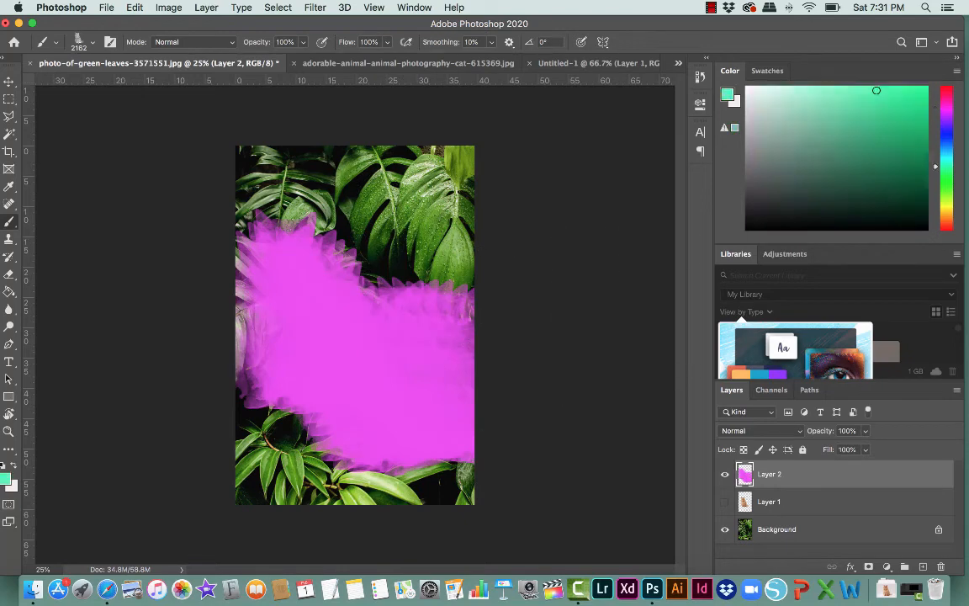
{"action": "left_click", "coordinate": [307, 303]}
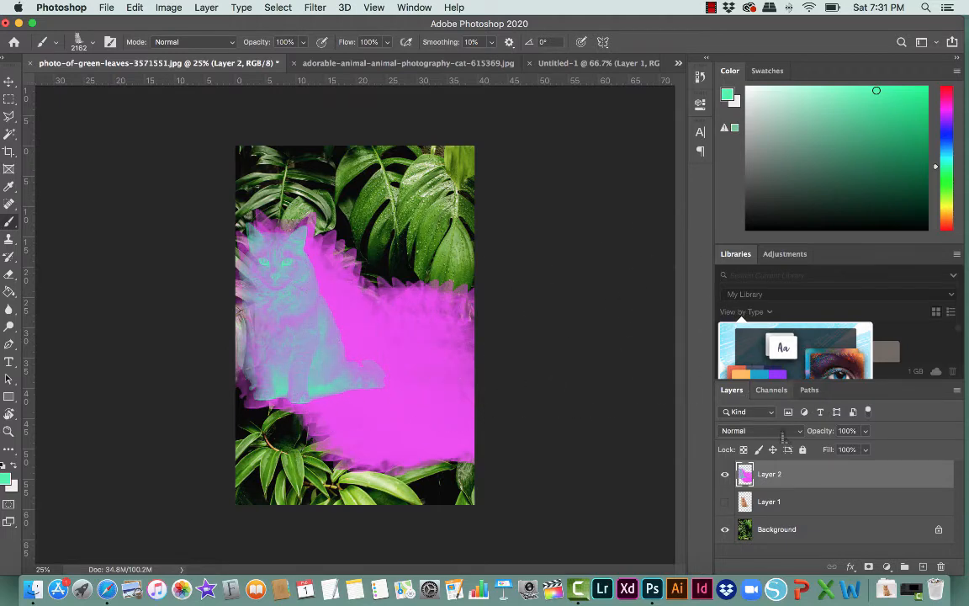
Add a new layer above Layer 2, hide Layer 2, and stamp four mint-green cats, one in each quarter of the leaf photo
{"action": "left_click", "coordinate": [923, 566]}
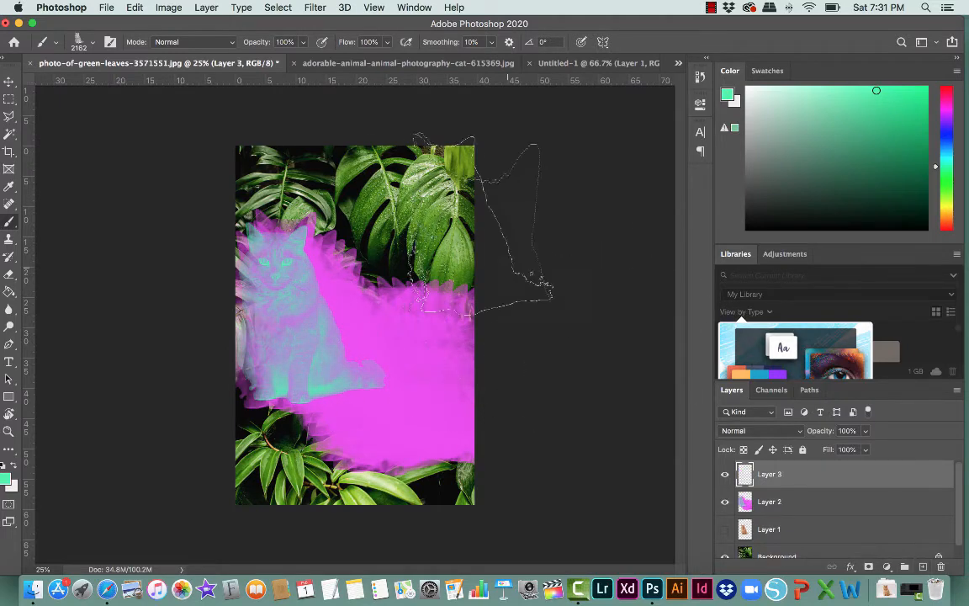
{"action": "left_click", "coordinate": [724, 501]}
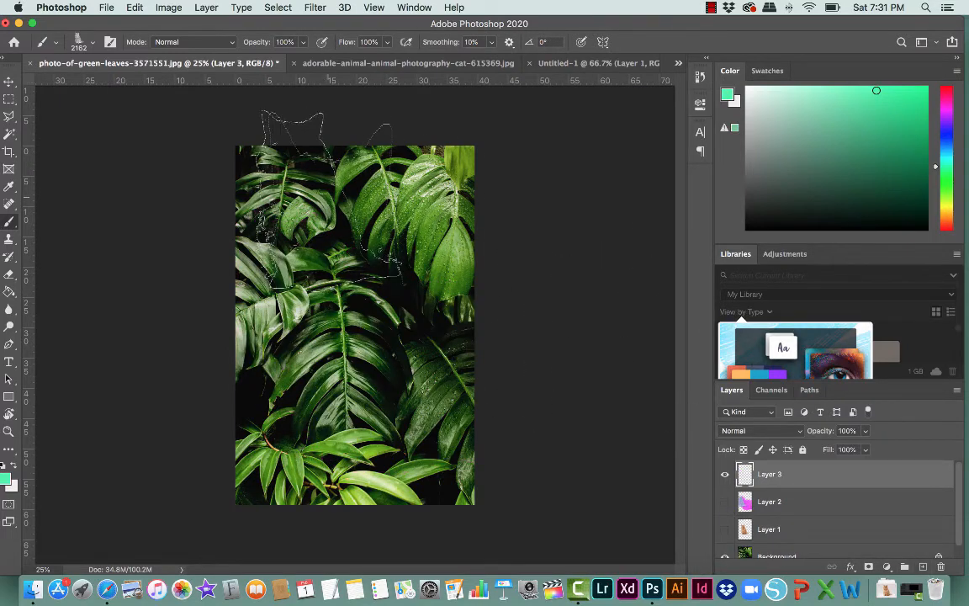
{"action": "left_click", "coordinate": [285, 219]}
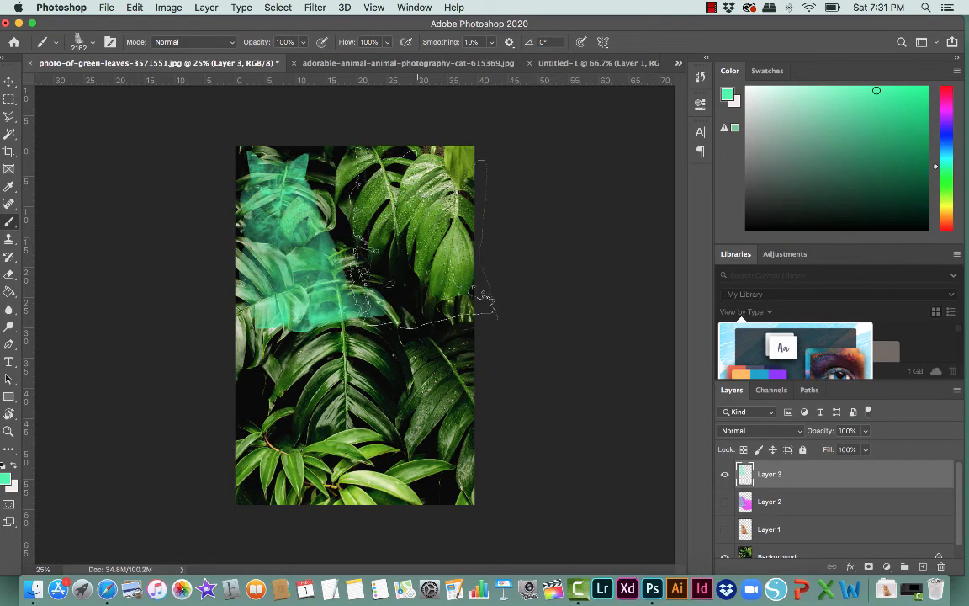
{"action": "left_click", "coordinate": [382, 215]}
{"action": "left_click", "coordinate": [290, 417]}
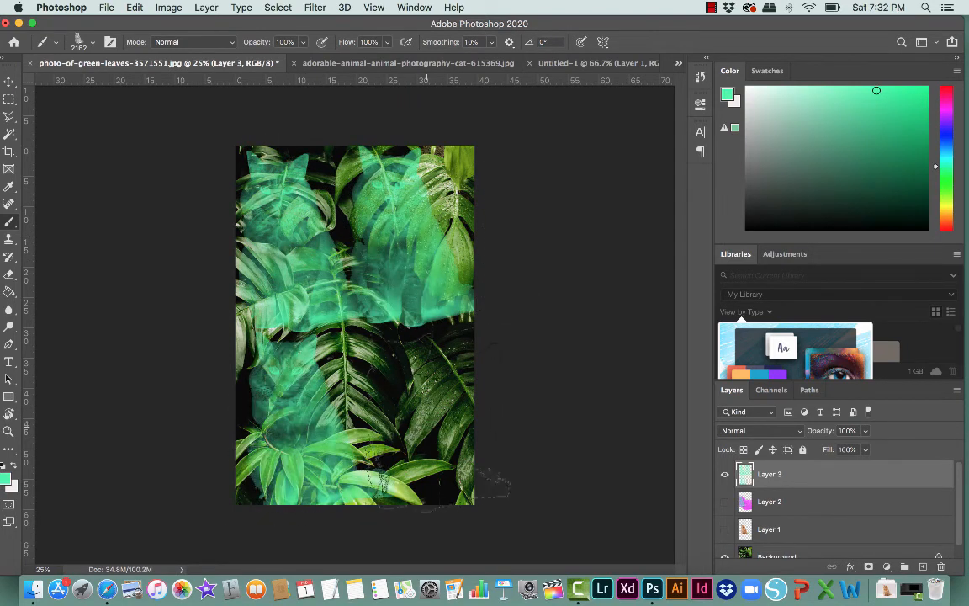
{"action": "left_click", "coordinate": [392, 417]}
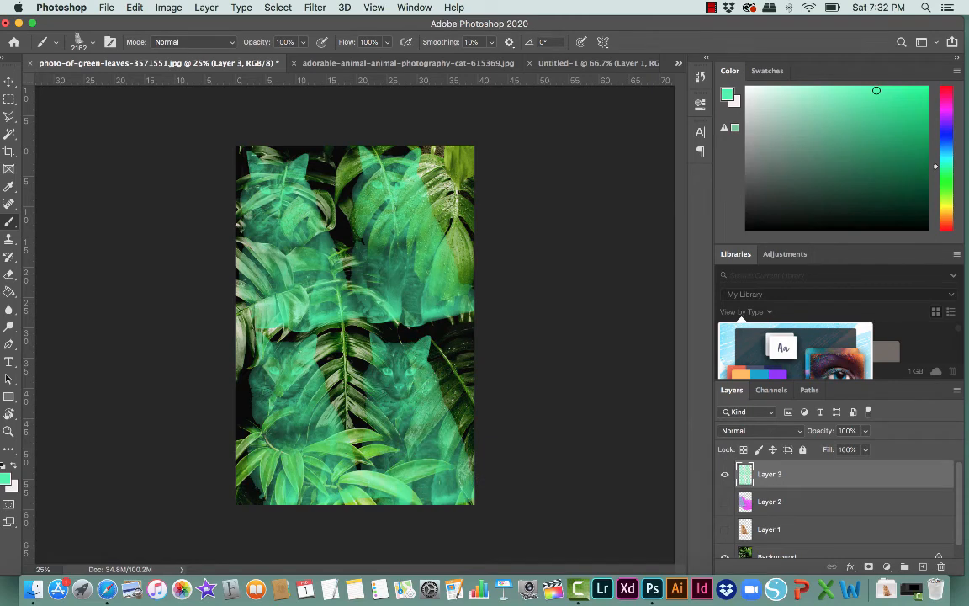
Preview the blend modes on Layer 3 and set it to Luminosity
{"action": "left_click", "coordinate": [762, 430]}
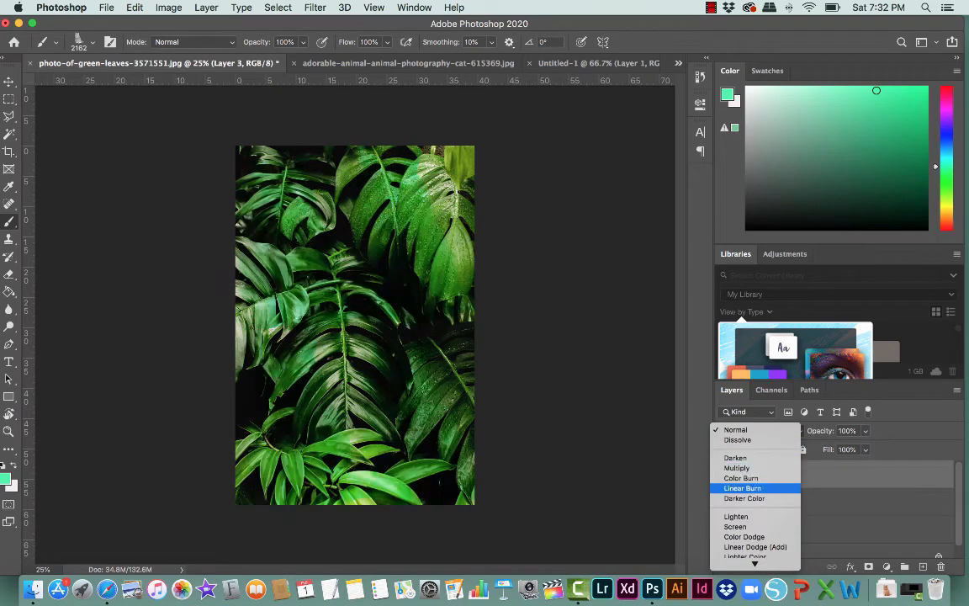
{"action": "key", "text": "Down"}
{"action": "key", "text": "Down"}
{"action": "key", "text": "Down"}
{"action": "key", "text": "Down"}
{"action": "key", "text": "Down"}
{"action": "key", "text": "Down"}
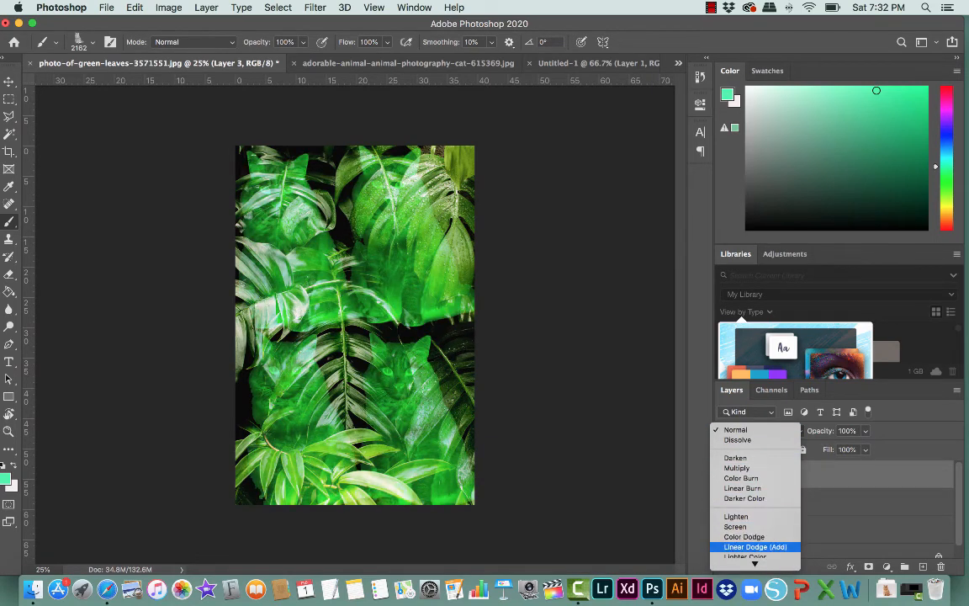
{"action": "key", "text": "Down"}
{"action": "key", "text": "Down"}
{"action": "key", "text": "Down"}
{"action": "key", "text": "Down"}
{"action": "key", "text": "Down"}
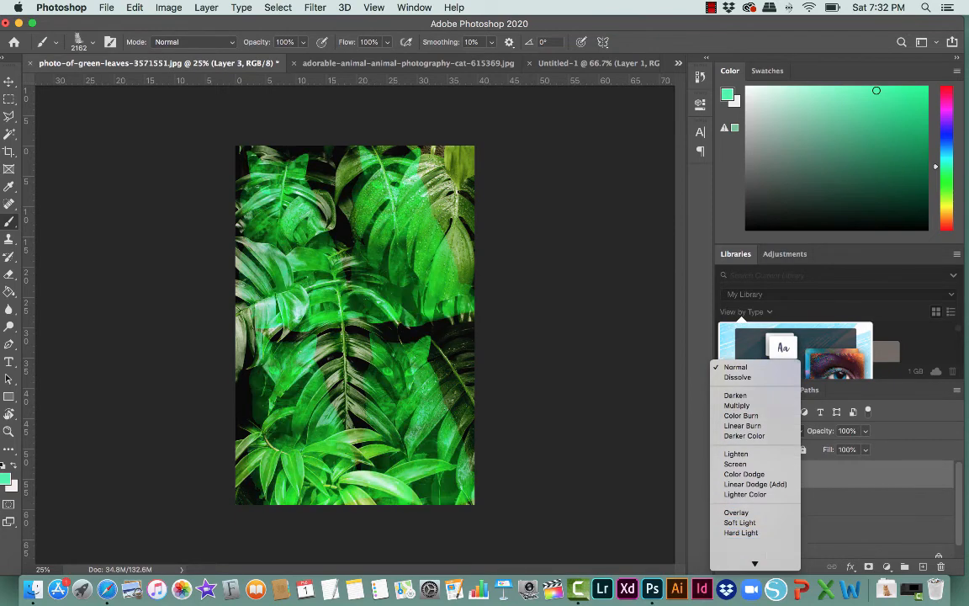
{"action": "key", "text": "Down"}
{"action": "key", "text": "Down"}
{"action": "key", "text": "Down"}
{"action": "key", "text": "Down"}
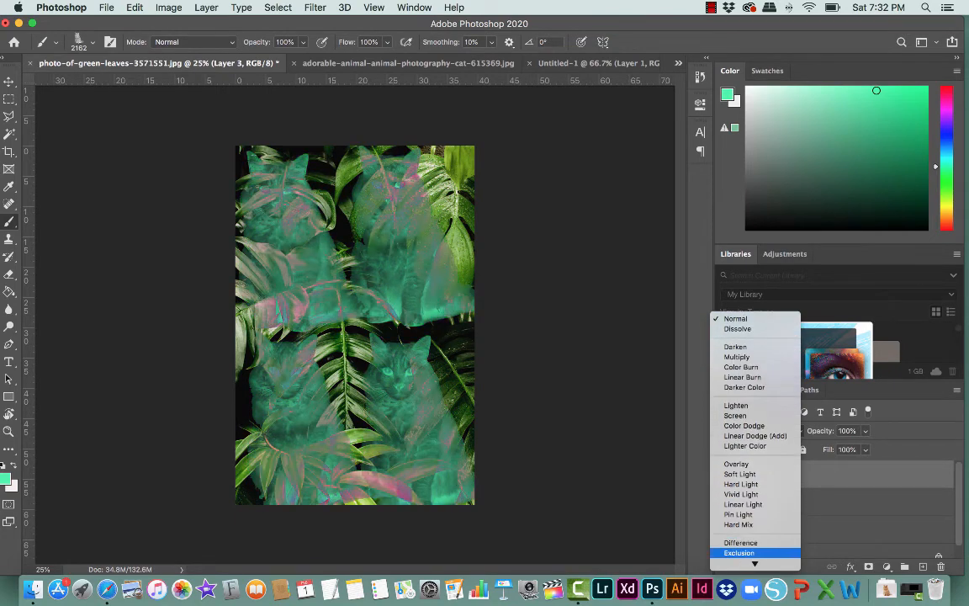
{"action": "key", "text": "Down"}
{"action": "key", "text": "Down"}
{"action": "key", "text": "Down"}
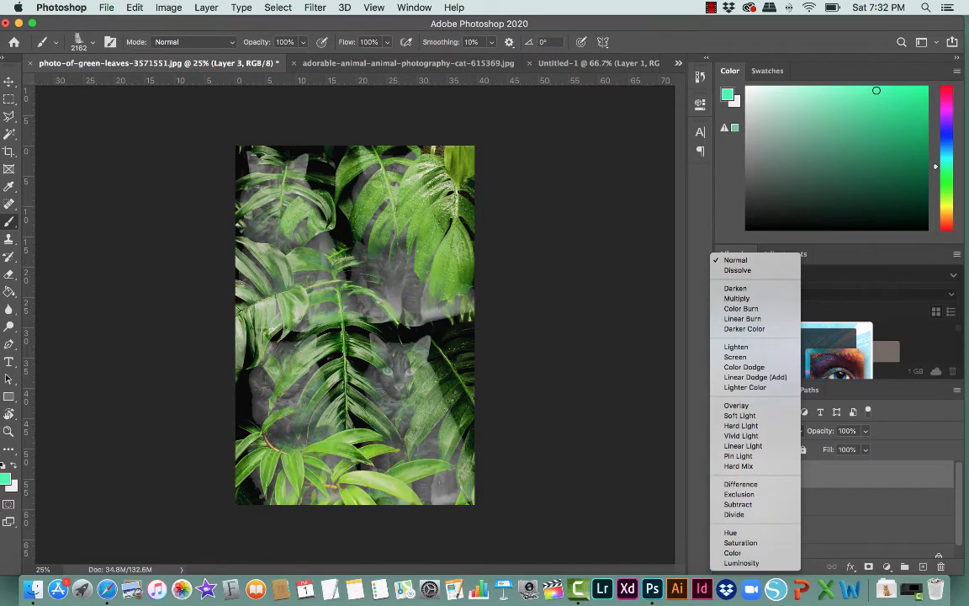
{"action": "key", "text": "Return"}
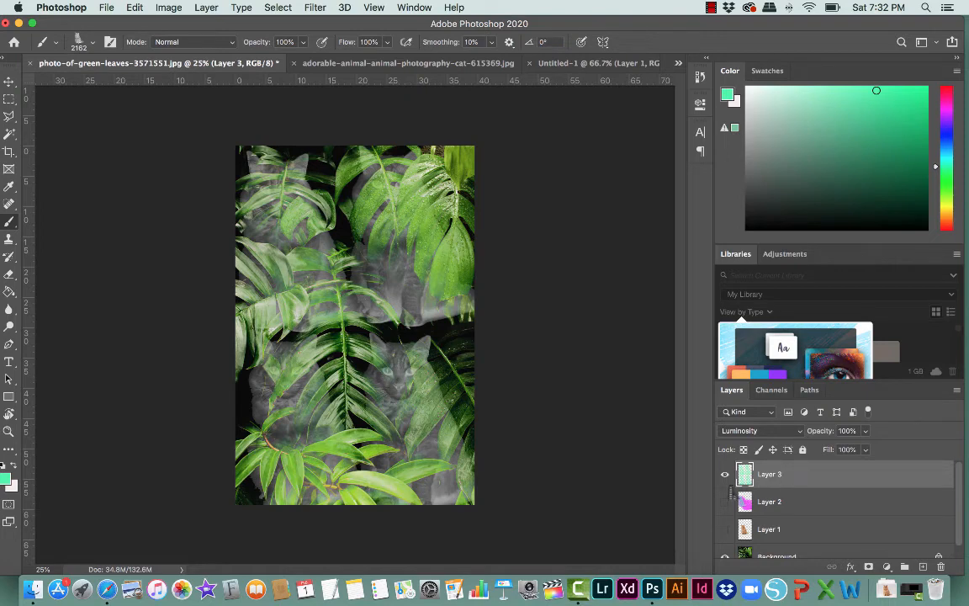
Show Layer 2 in place of Layer 3 and set the blend mode of Layer 2 to Linear Burn
{"action": "left_click", "coordinate": [726, 476]}
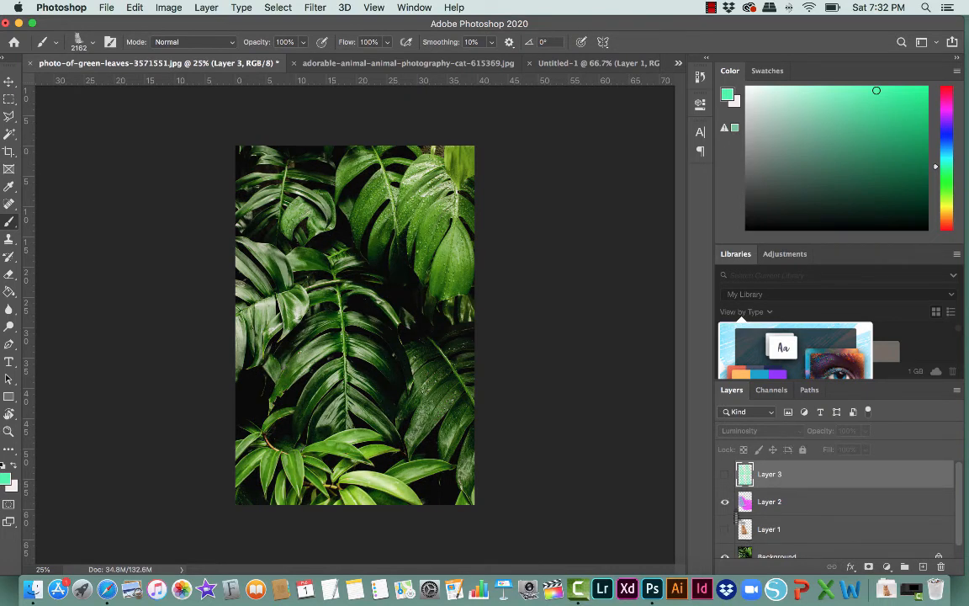
{"action": "left_click", "coordinate": [726, 502]}
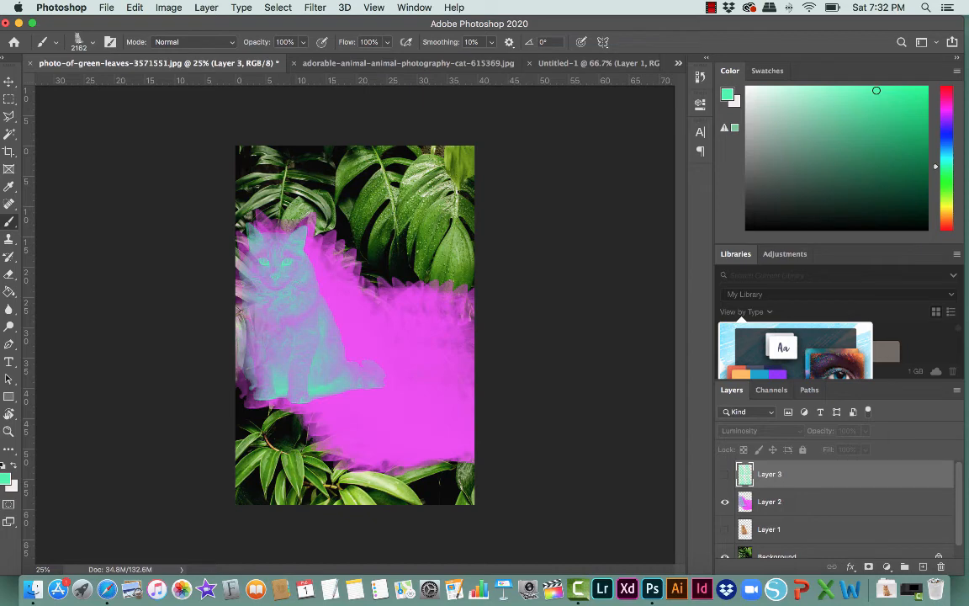
{"action": "left_click", "coordinate": [749, 412]}
{"action": "key", "text": "Escape"}
{"action": "left_click", "coordinate": [783, 503]}
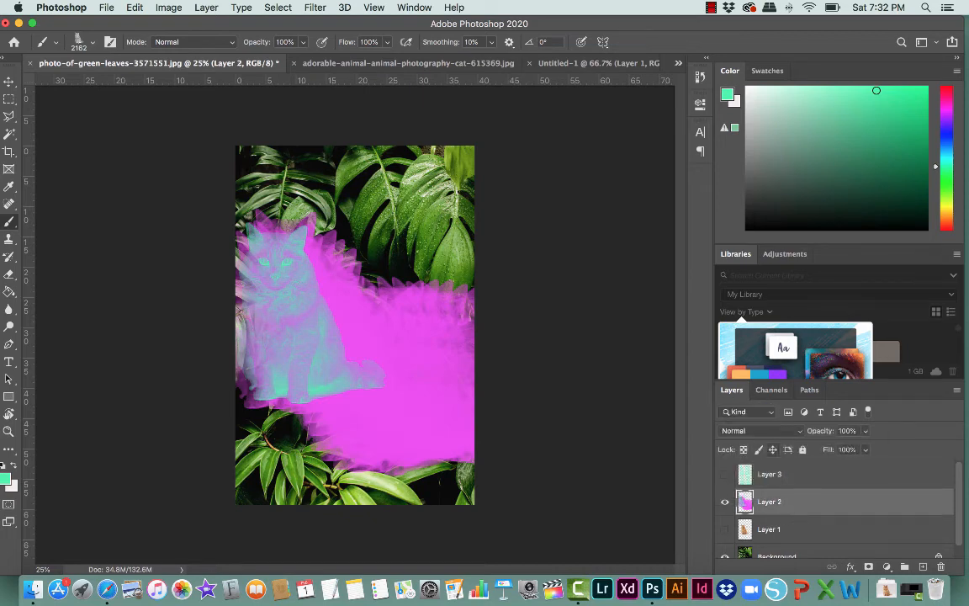
{"action": "left_click", "coordinate": [762, 430]}
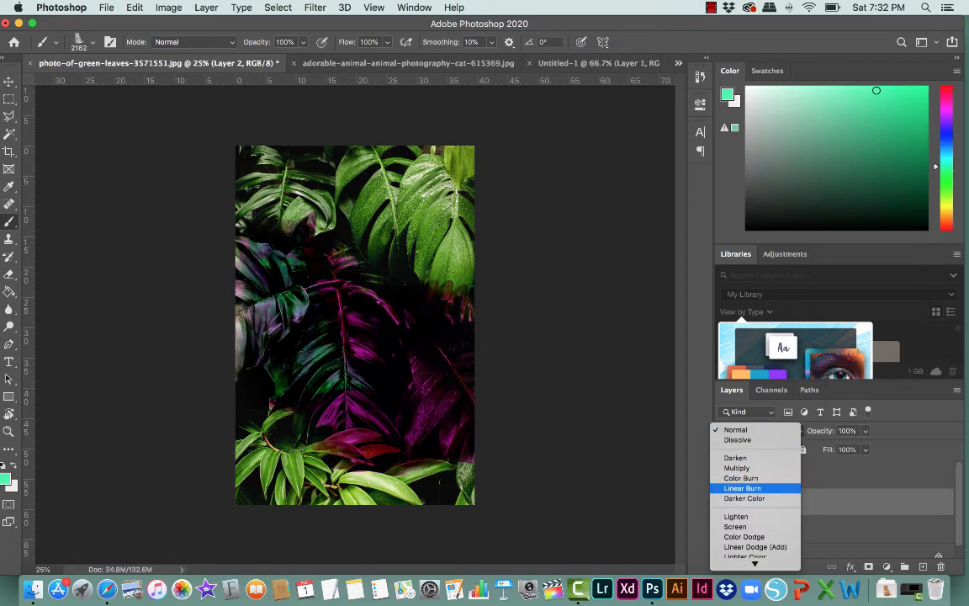
{"action": "left_click", "coordinate": [770, 488]}
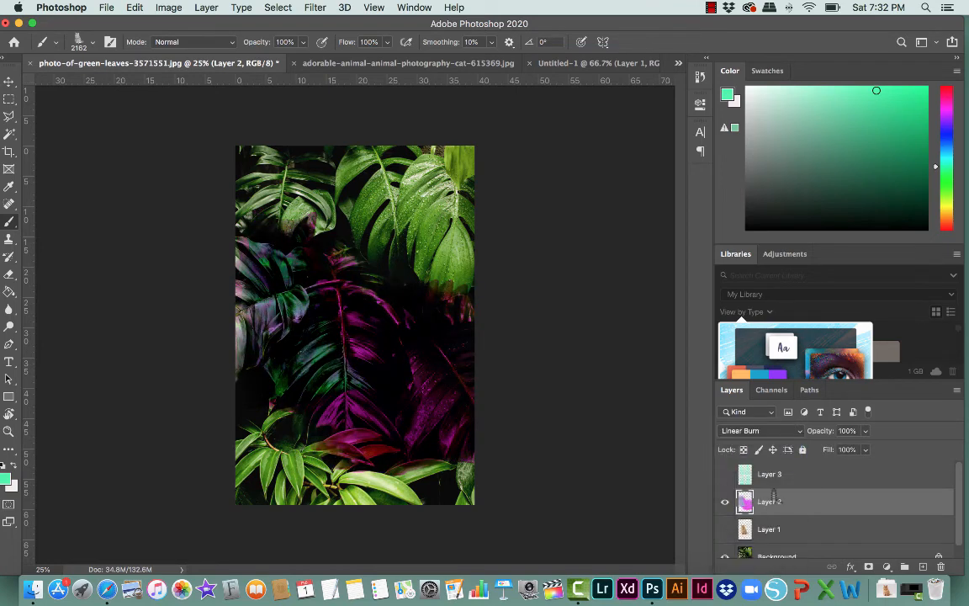